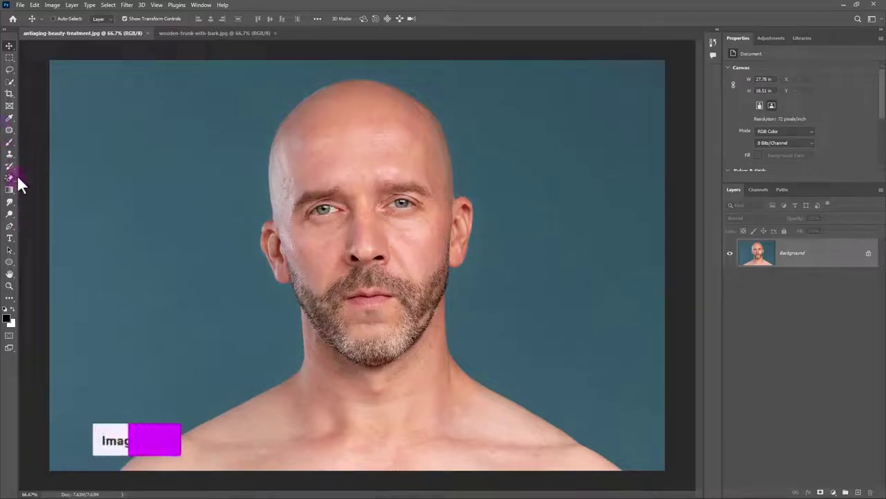
- With the Pen tool, trace curved anchors along the jaw and chin
{"action": "left_click", "coordinate": [9, 228]}
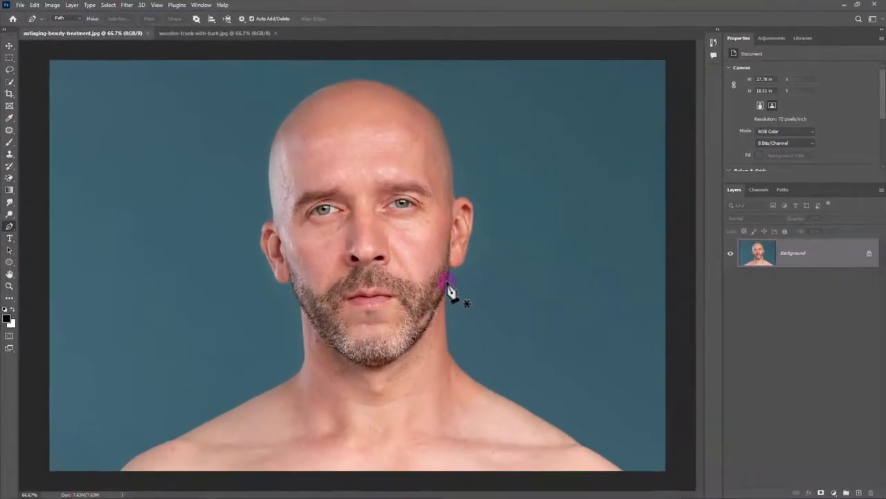
{"action": "left_click", "coordinate": [539, 343]}
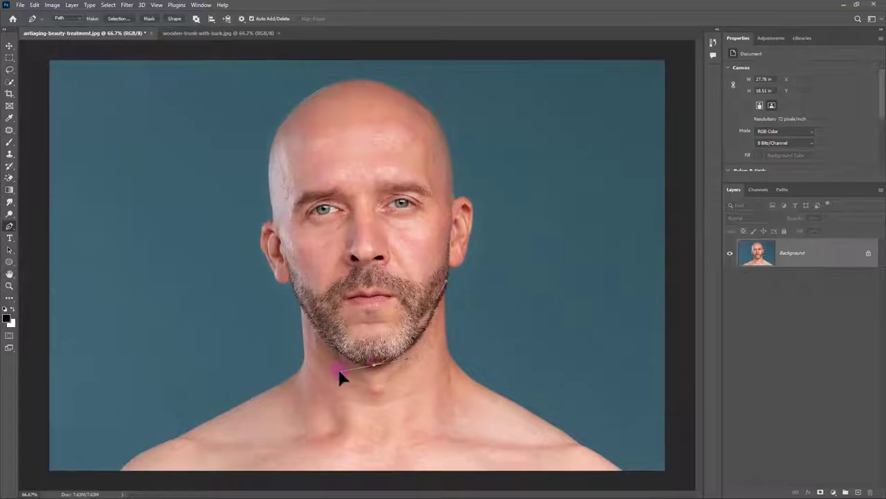
{"action": "left_click_drag", "start_coordinate": [322, 373], "coordinate": [318, 373]}
{"action": "left_click", "coordinate": [295, 285]}
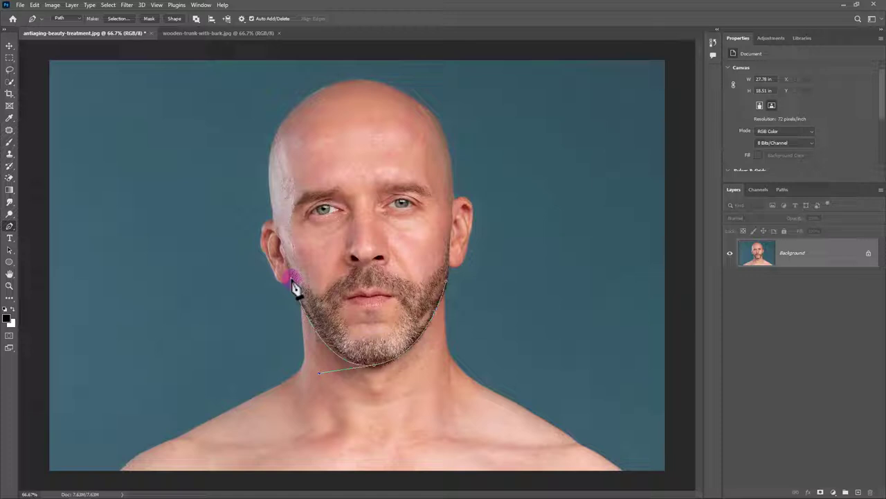
{"action": "left_click", "coordinate": [326, 372], "text": "ctrl"}
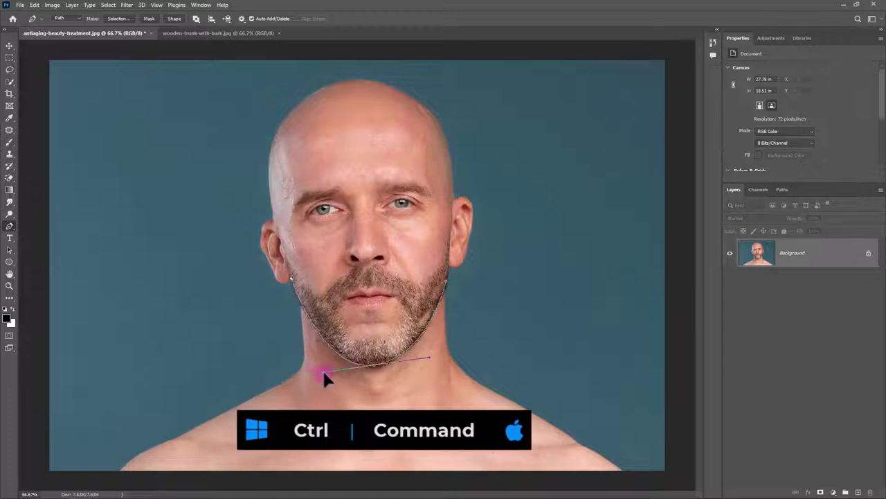
{"action": "left_click_drag", "start_coordinate": [330, 372], "coordinate": [325, 371]}
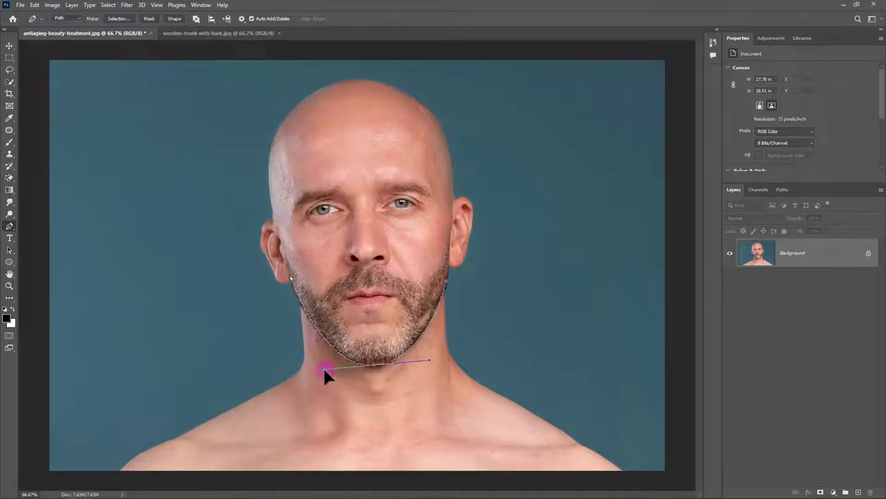
{"action": "left_click", "coordinate": [291, 279]}
- Continue the outline around the left ear, over the bald skull and down to the right ear
{"action": "scroll", "coordinate": [261, 255], "scroll_direction": "up", "scroll_amount": 3}
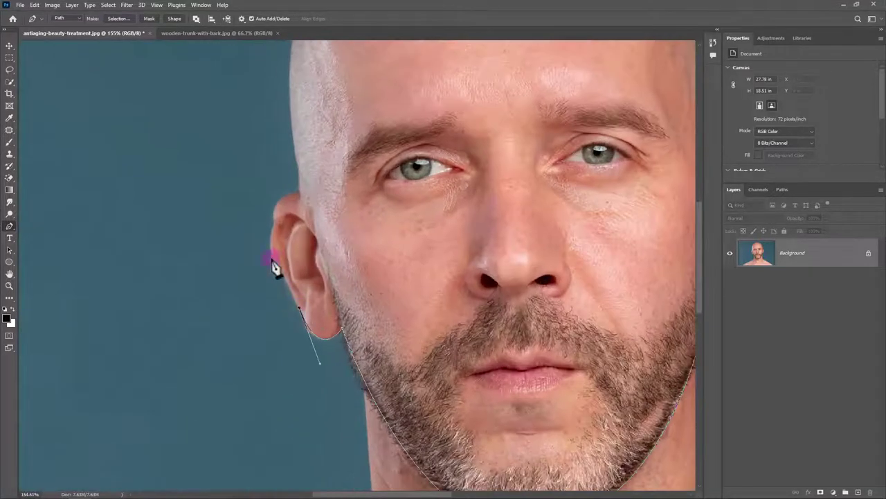
{"action": "left_click_drag", "start_coordinate": [275, 218], "coordinate": [333, 167]}
{"action": "scroll", "coordinate": [316, 277], "scroll_direction": "up", "scroll_amount": 3}
{"action": "scroll", "coordinate": [316, 224], "scroll_direction": "up", "scroll_amount": 3}
{"action": "left_click_drag", "start_coordinate": [518, 102], "coordinate": [623, 116]}
{"action": "scroll", "coordinate": [623, 114], "scroll_direction": "right", "scroll_amount": 5}
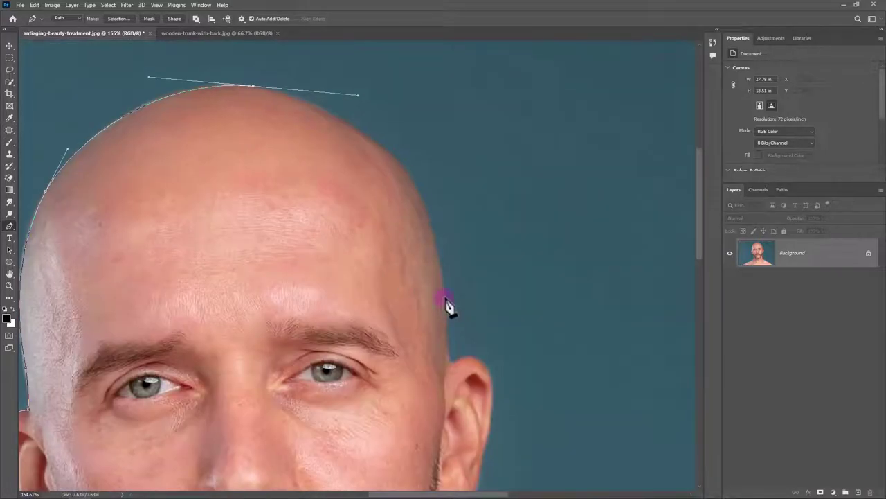
{"action": "left_click_drag", "start_coordinate": [380, 146], "coordinate": [421, 188]}
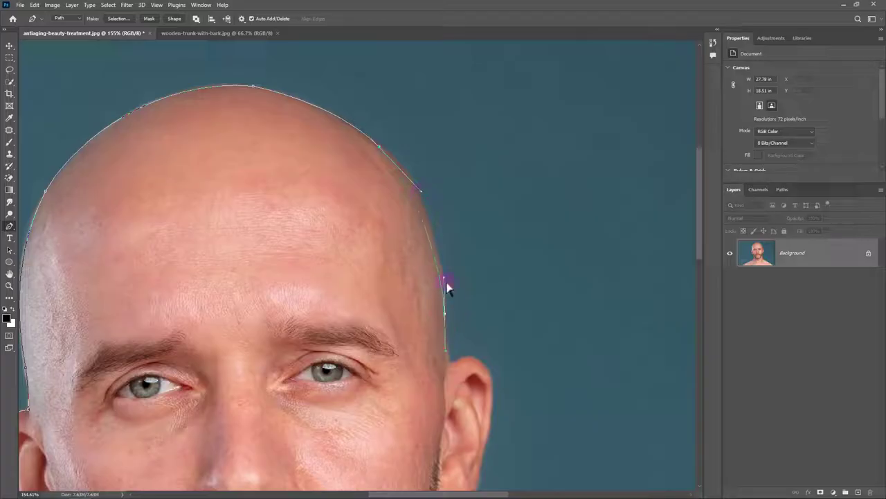
{"action": "mouse_move", "coordinate": [447, 355]}
{"action": "left_mouse_down"}
{"action": "mouse_move", "coordinate": [481, 366]}
{"action": "mouse_move", "coordinate": [491, 382]}
{"action": "left_mouse_up"}
{"action": "scroll", "coordinate": [485, 312], "scroll_direction": "down", "scroll_amount": 3}
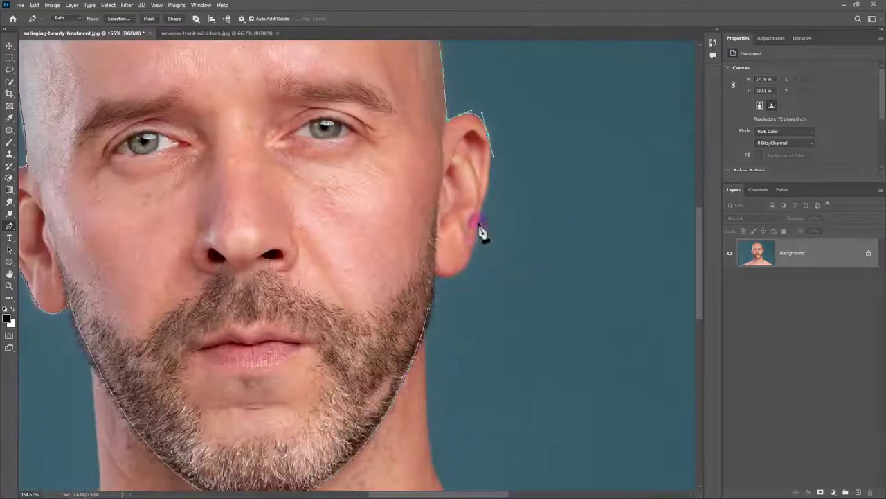
{"action": "left_click_drag", "start_coordinate": [480, 208], "coordinate": [477, 236]}
{"action": "left_click", "coordinate": [435, 277]}
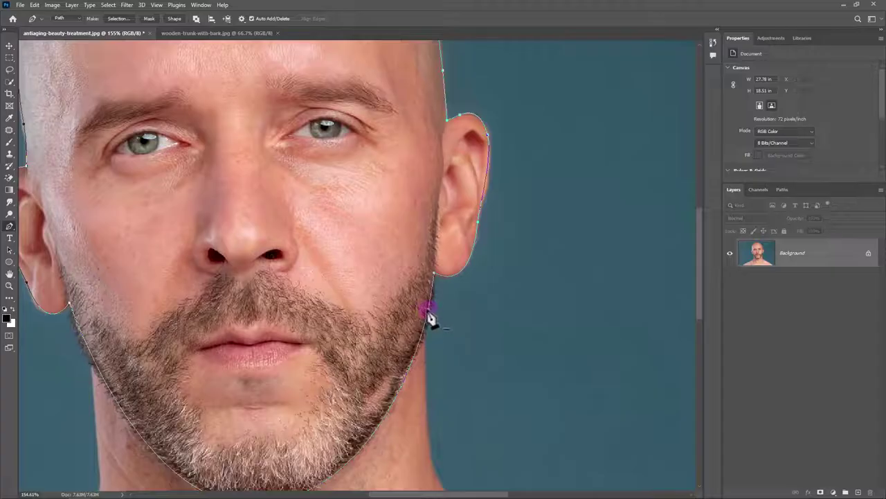
- Turn the head path into a selection with no feathering
{"action": "right_click", "coordinate": [344, 235]}
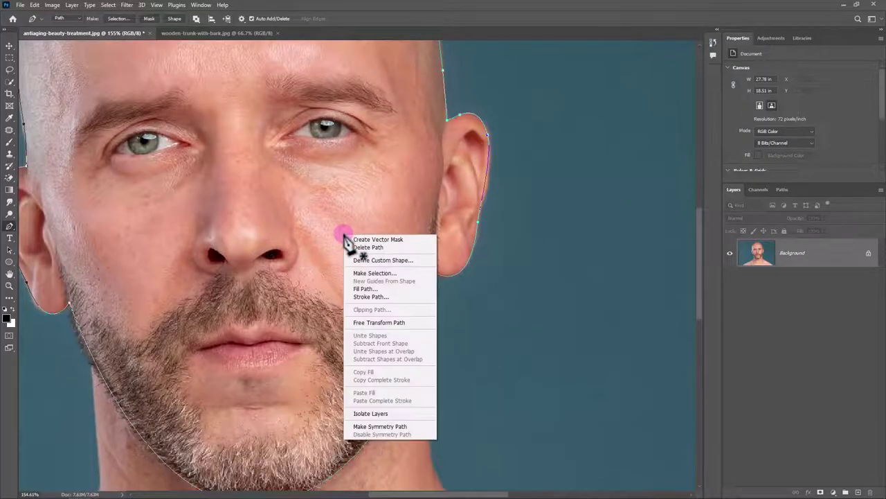
{"action": "left_click", "coordinate": [366, 277]}
{"action": "left_click_drag", "start_coordinate": [709, 135], "coordinate": [427, 189]}
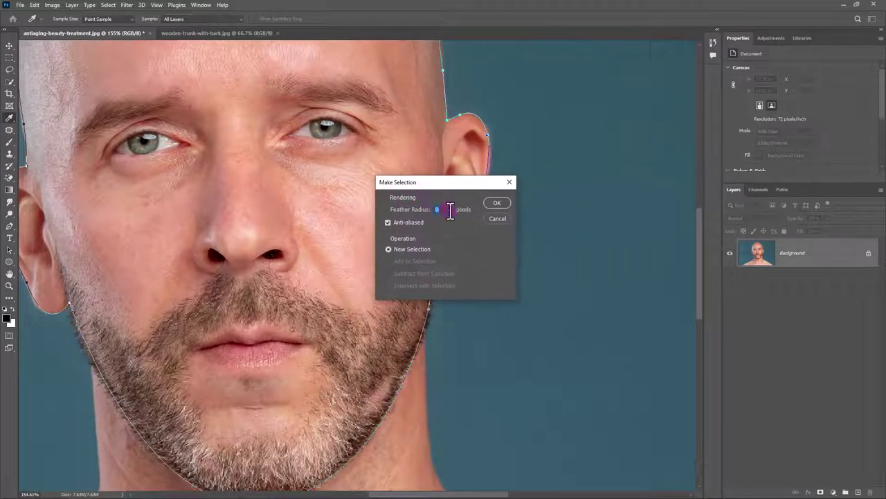
{"action": "left_click", "coordinate": [507, 203]}
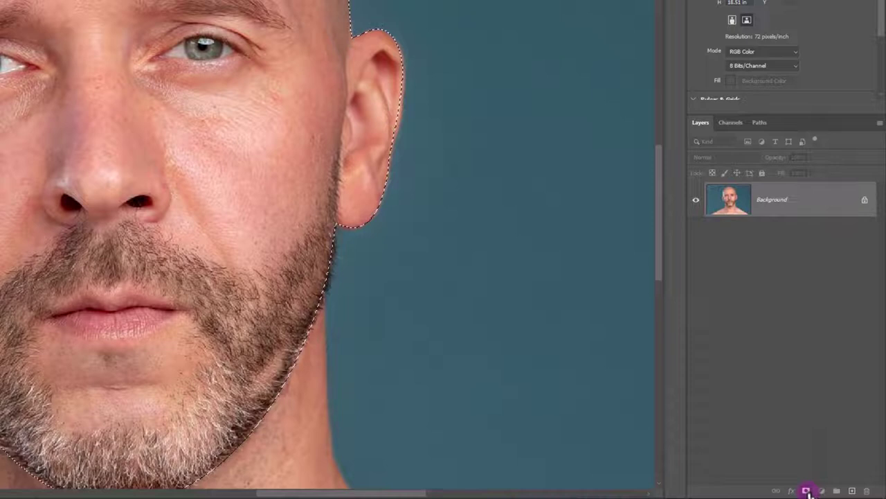
- Mask out the teal backdrop, apply the mask, and rename the layer 'Head'
{"action": "left_click", "coordinate": [806, 489]}
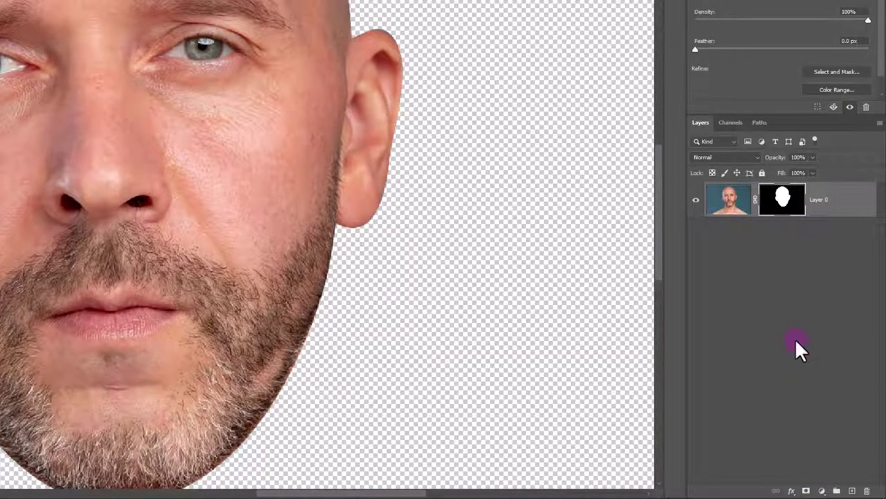
{"action": "right_click", "coordinate": [782, 197]}
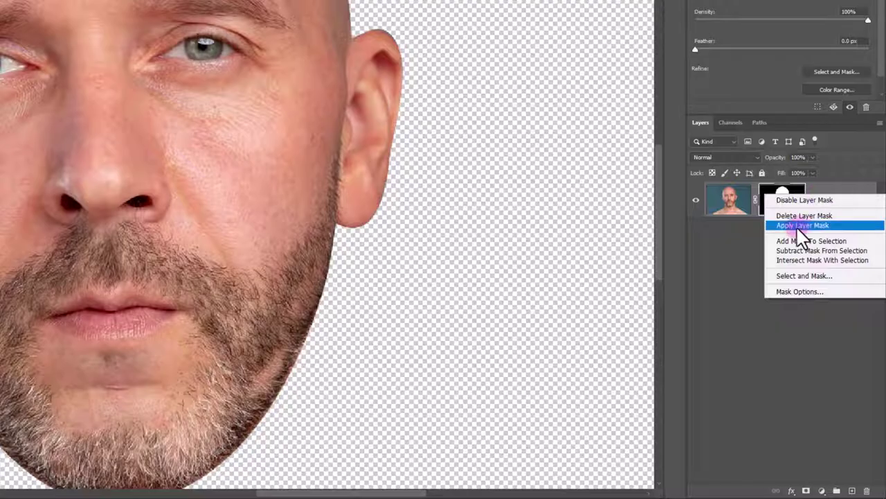
{"action": "left_click", "coordinate": [781, 228]}
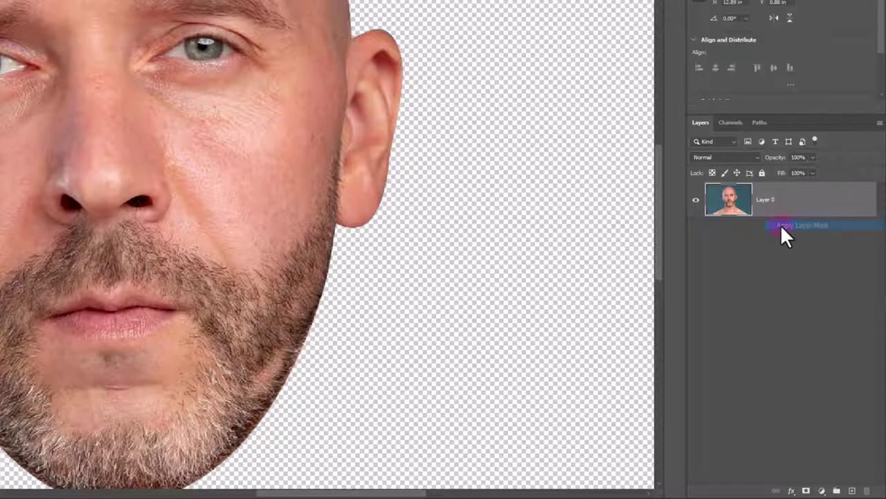
{"action": "double_click", "coordinate": [764, 201]}
{"action": "type", "text": "Head"}
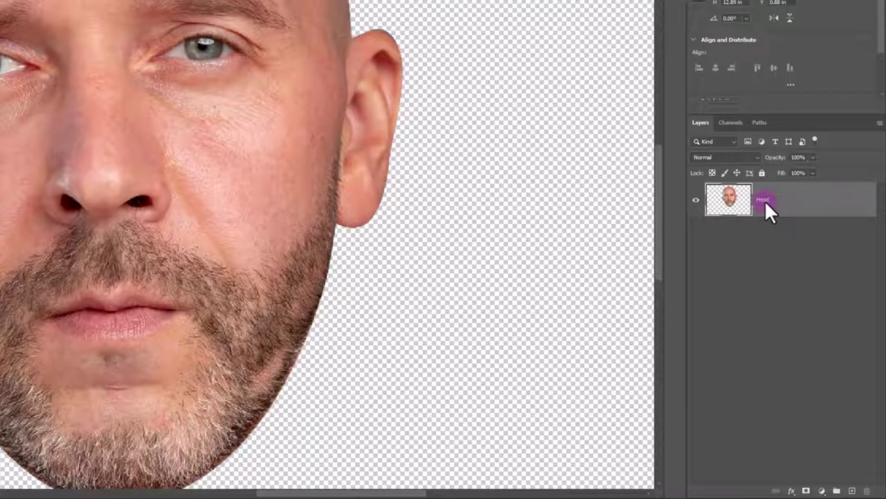
{"action": "left_click", "coordinate": [737, 244]}
- Add a pure white solid colour fill layer beneath the Head layer
{"action": "left_click", "coordinate": [822, 490]}
{"action": "left_click", "coordinate": [805, 289]}
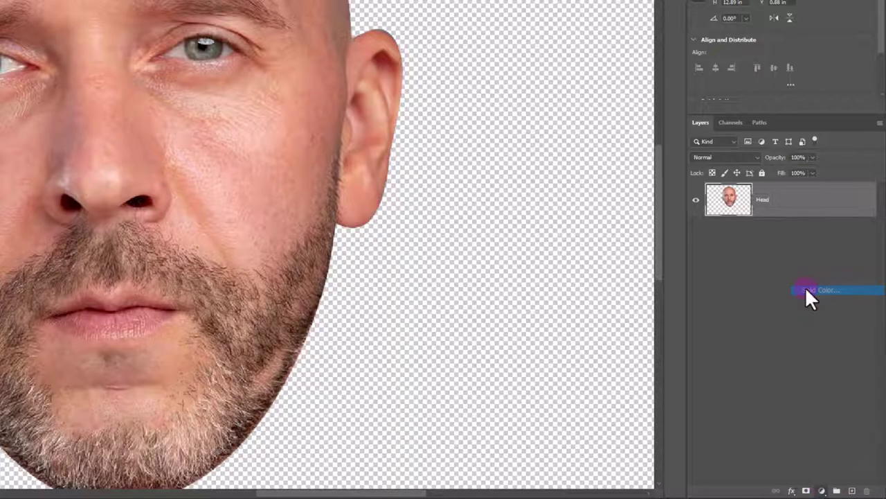
{"action": "left_click_drag", "start_coordinate": [578, 287], "coordinate": [547, 266]}
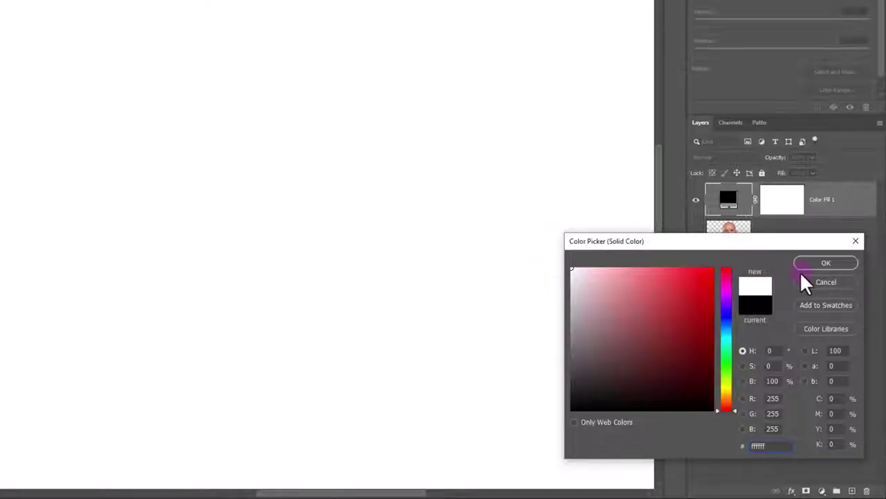
{"action": "left_click", "coordinate": [810, 265]}
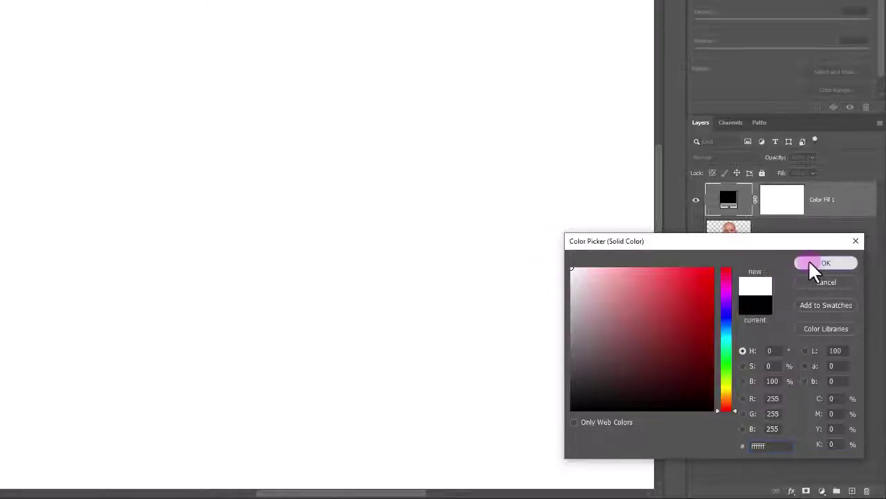
{"action": "left_click_drag", "start_coordinate": [822, 219], "coordinate": [827, 244]}
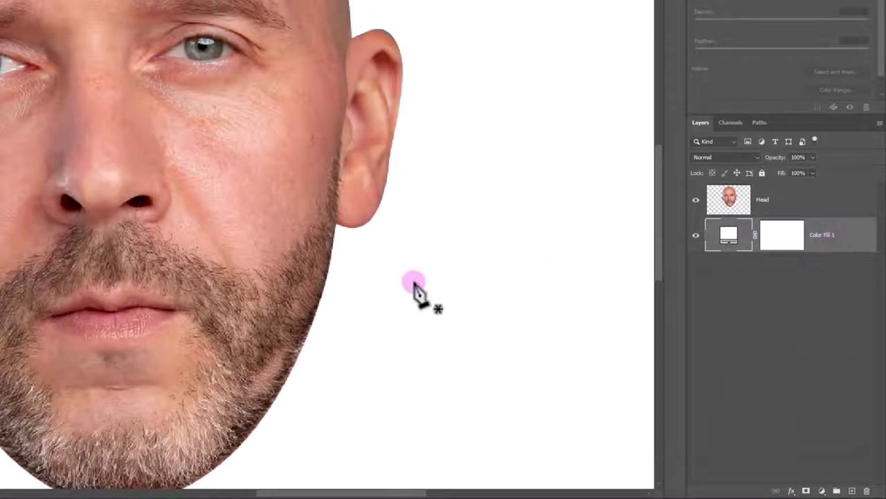
- Zoom out and move the head lower on the white canvas
{"action": "key", "text": "ctrl+minus"}
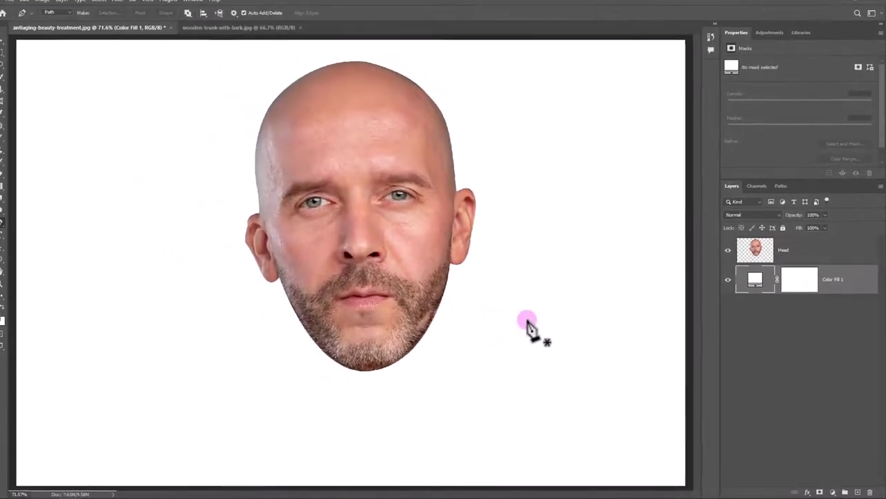
{"action": "left_click", "coordinate": [9, 47]}
{"action": "left_click_drag", "start_coordinate": [430, 251], "coordinate": [340, 299]}
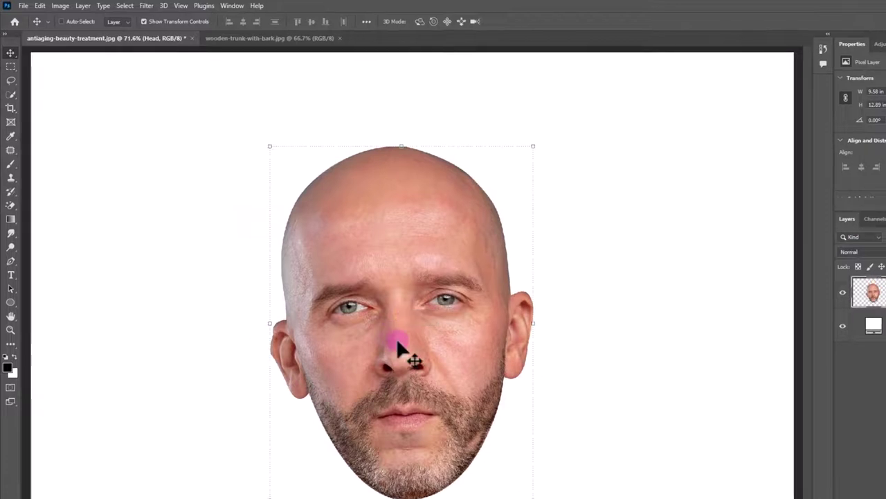
{"action": "left_click", "coordinate": [10, 261]}
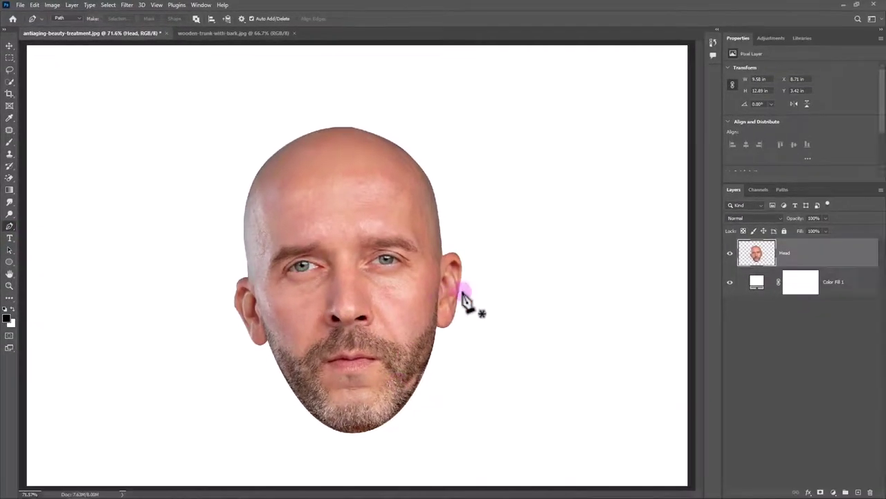
- Draw a closed slice path from the right ear across the face and around below the chin
{"action": "left_click", "coordinate": [468, 307]}
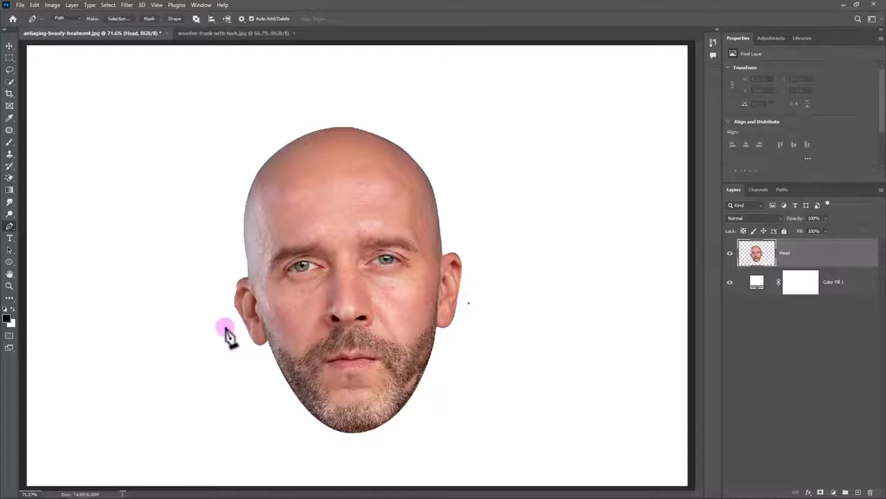
{"action": "left_click_drag", "start_coordinate": [234, 328], "coordinate": [92, 299]}
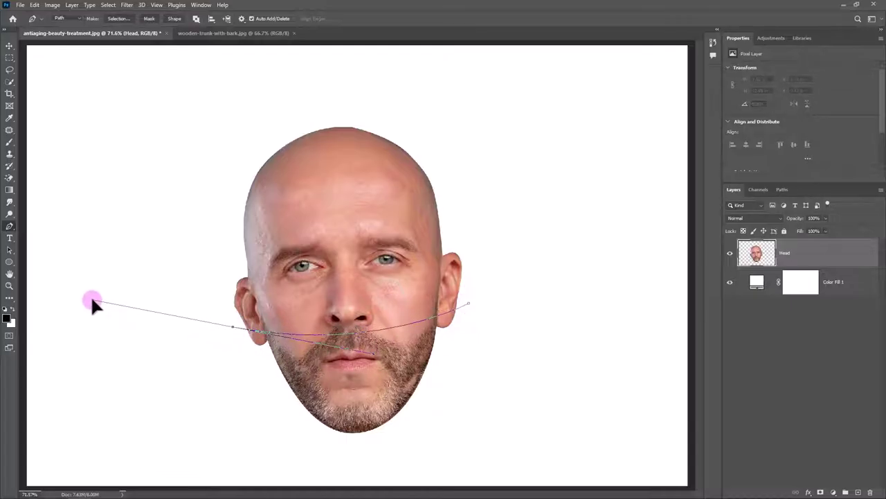
{"action": "left_click", "coordinate": [301, 459]}
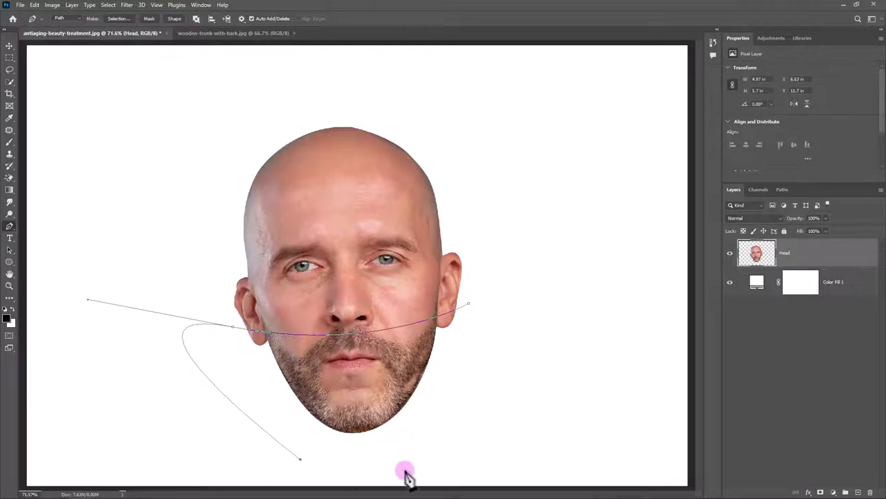
{"action": "left_click", "coordinate": [406, 469]}
{"action": "left_click", "coordinate": [489, 385]}
{"action": "left_click", "coordinate": [468, 305]}
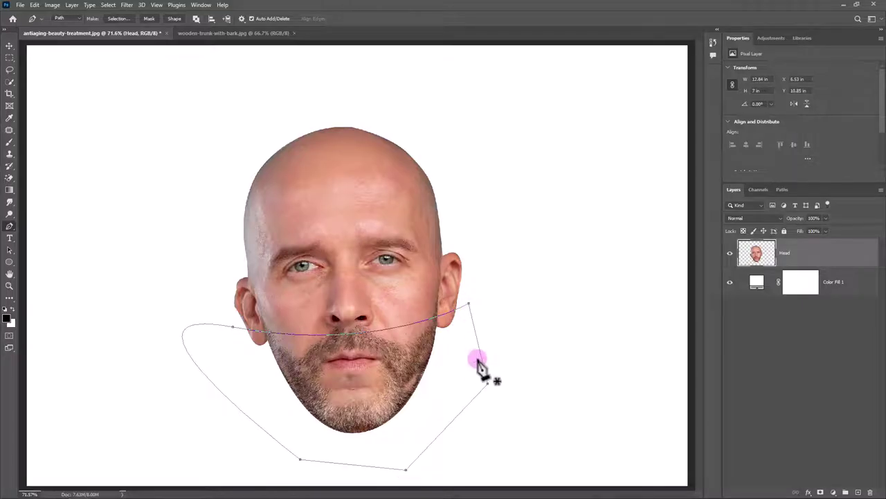
- Cut the lower face and beard onto a new layer and lower it to open a white gap
{"action": "key", "text": "ctrl+Return"}
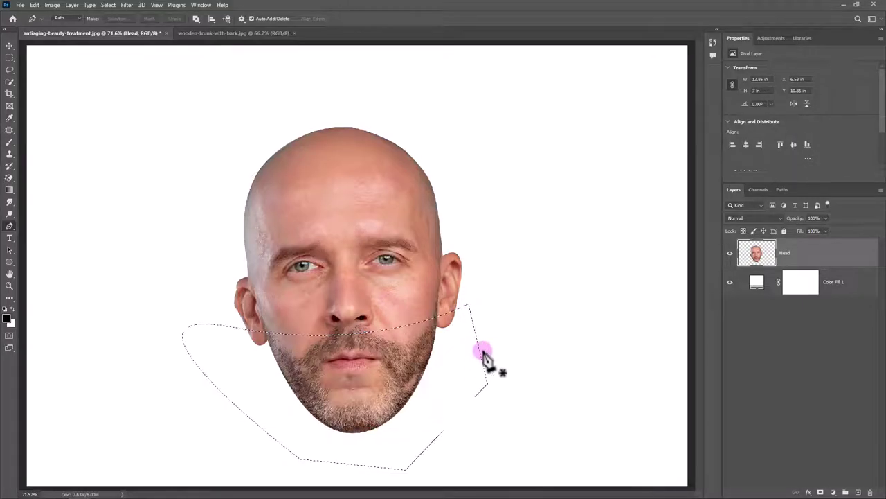
{"action": "key", "text": "ctrl+x"}
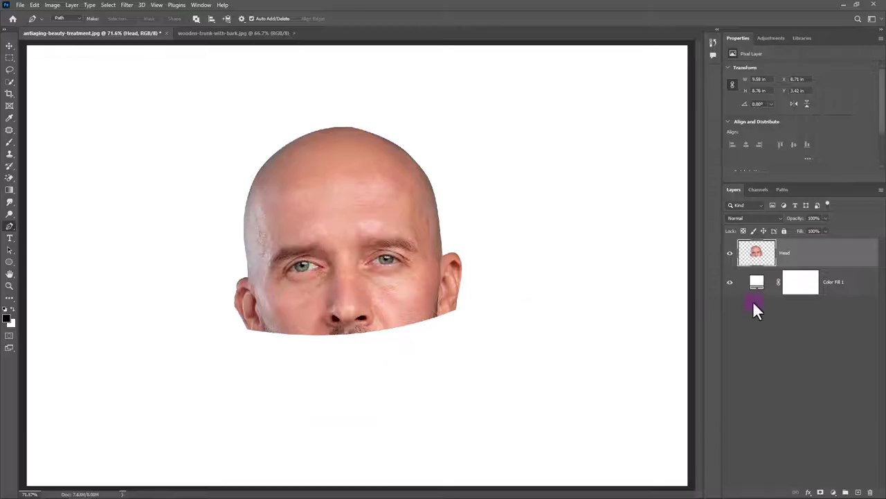
{"action": "key", "text": "ctrl+shift+v"}
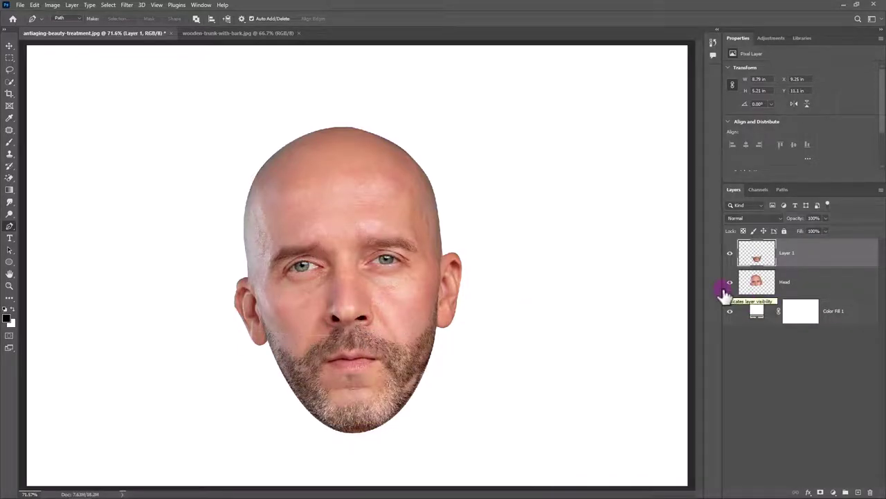
{"action": "key", "text": "v"}
{"action": "mouse_move", "coordinate": [419, 368]}
{"action": "left_mouse_down"}
{"action": "mouse_move", "coordinate": [423, 388]}
{"action": "mouse_move", "coordinate": [411, 382]}
{"action": "left_mouse_up"}
{"action": "left_click", "coordinate": [820, 287]}
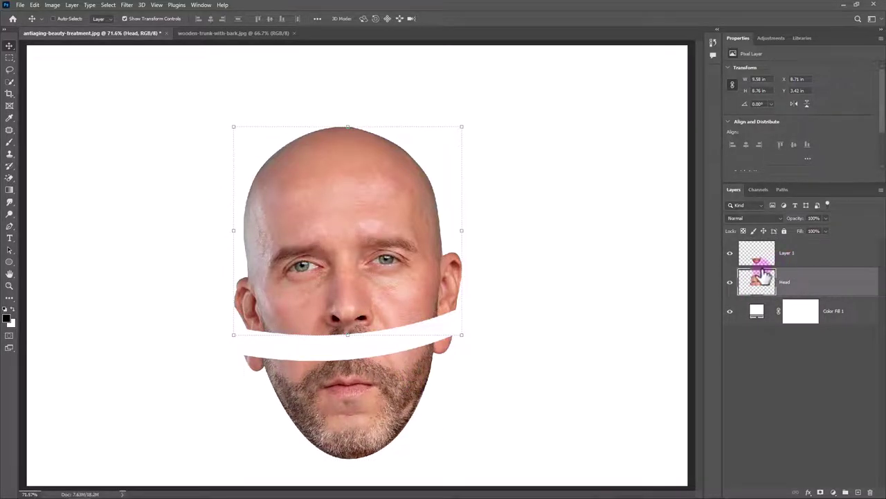
- Draw a closed path around the eye-and-nose band from forehead to gap and load it as a selection
{"action": "left_click", "coordinate": [10, 226]}
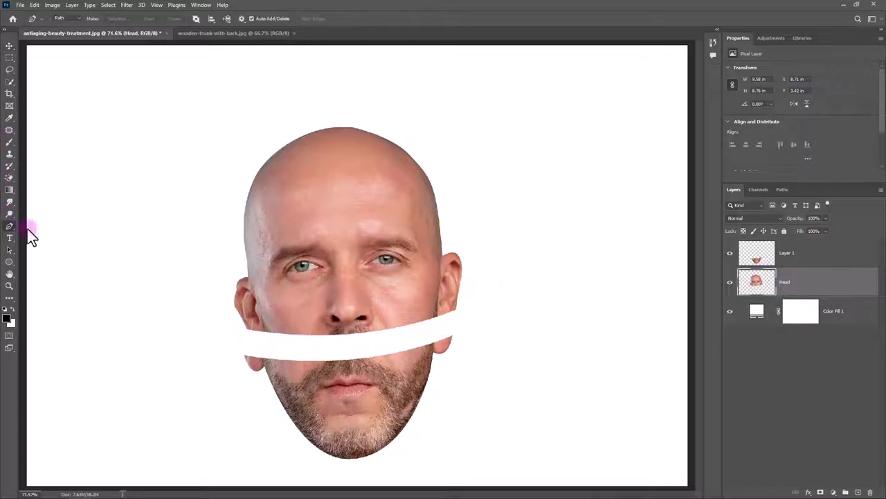
{"action": "left_click", "coordinate": [479, 208]}
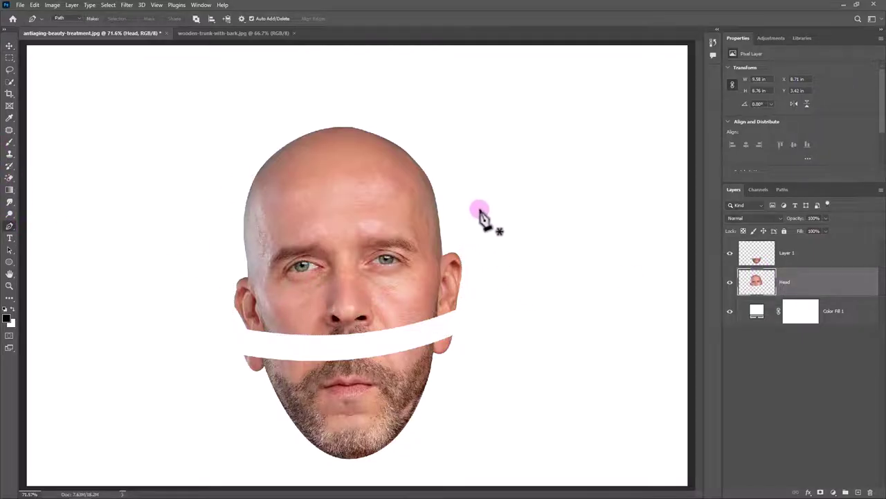
{"action": "left_click_drag", "start_coordinate": [211, 238], "coordinate": [81, 232]}
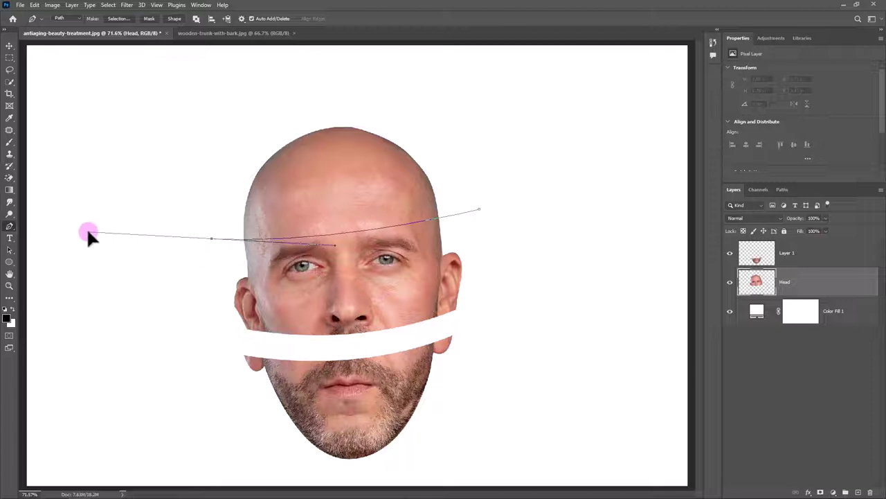
{"action": "left_click", "coordinate": [150, 351]}
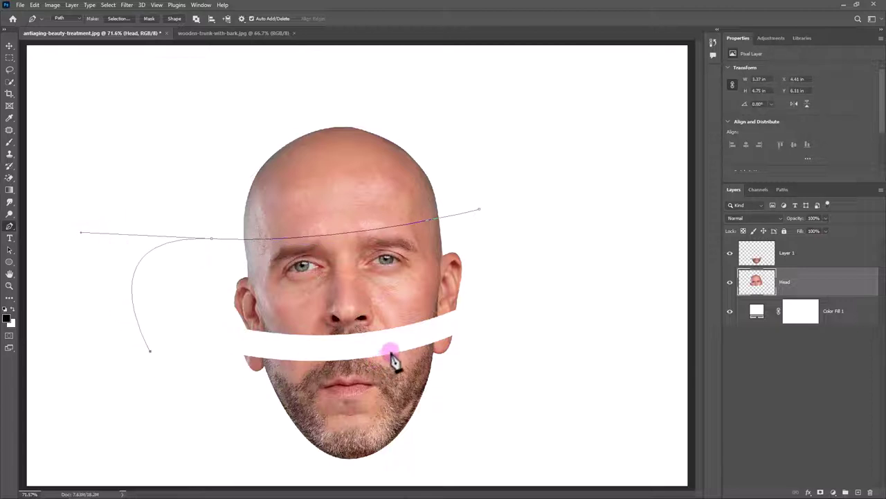
{"action": "left_click_drag", "start_coordinate": [401, 339], "coordinate": [513, 323]}
{"action": "left_click", "coordinate": [480, 207]}
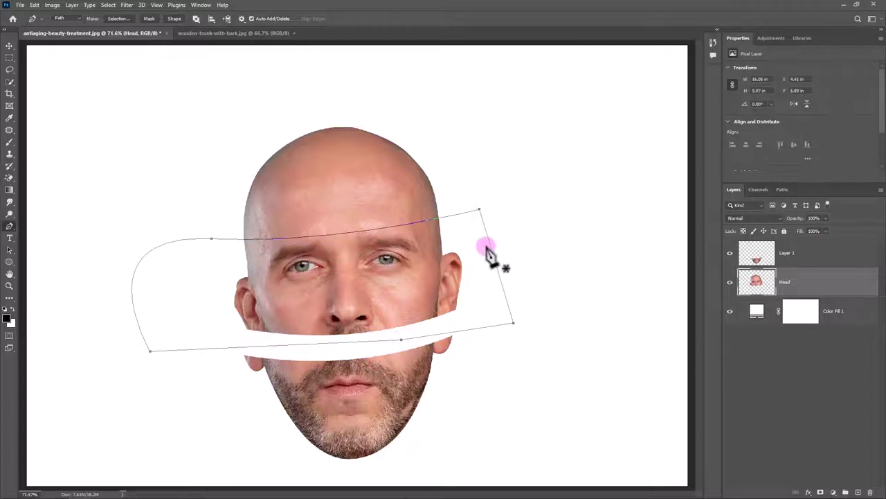
{"action": "key", "text": "ctrl+Return"}
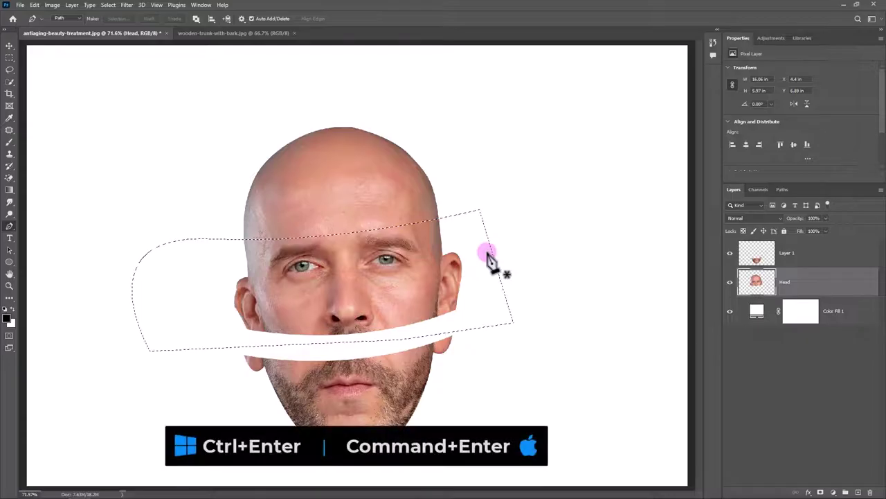
- Paste the eye band onto Layer 2 and lower it, opening a white gap across the forehead
{"action": "key", "text": "ctrl+x"}
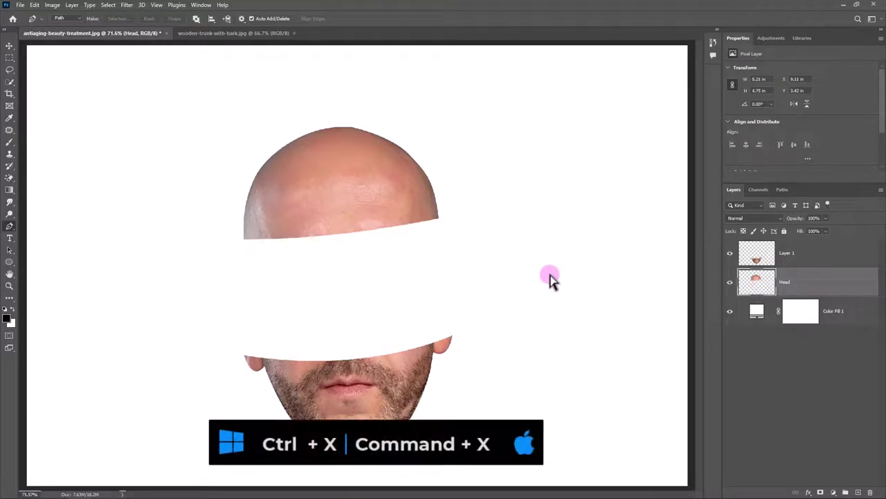
{"action": "key", "text": "ctrl+shift+v"}
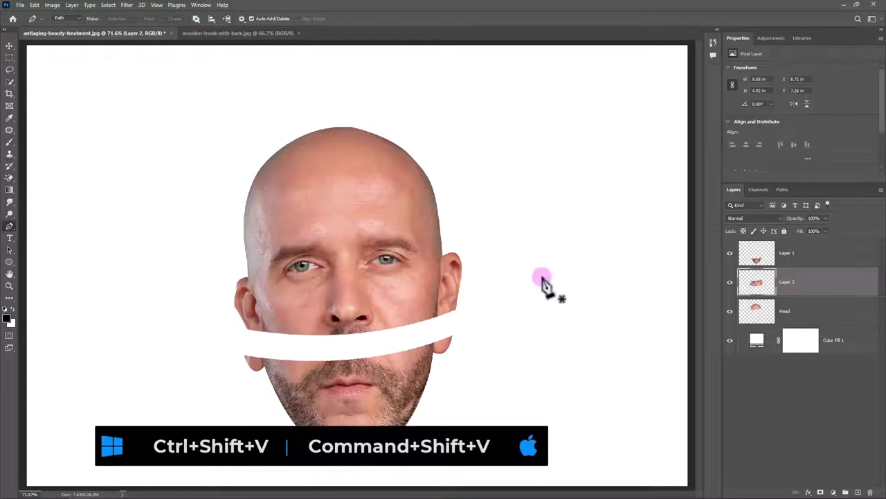
{"action": "key", "text": "v"}
{"action": "left_click_drag", "start_coordinate": [417, 281], "coordinate": [417, 291]}
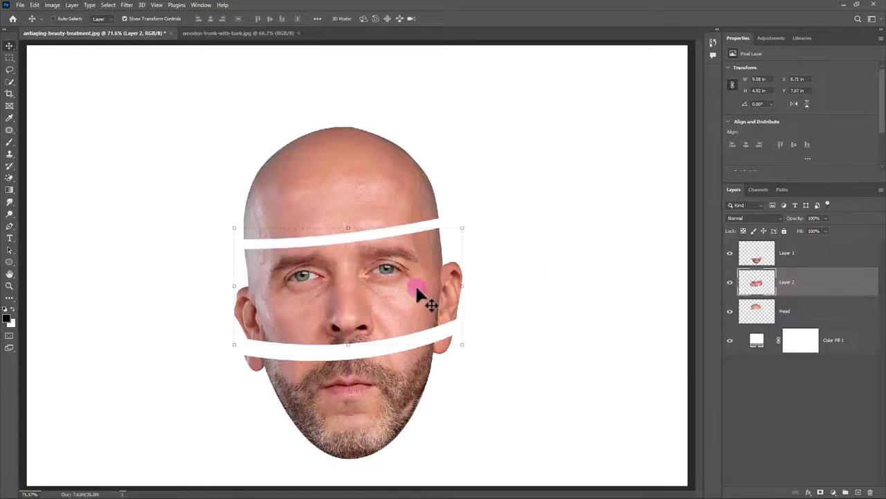
{"action": "left_click", "coordinate": [742, 285]}
{"action": "left_click", "coordinate": [730, 254]}
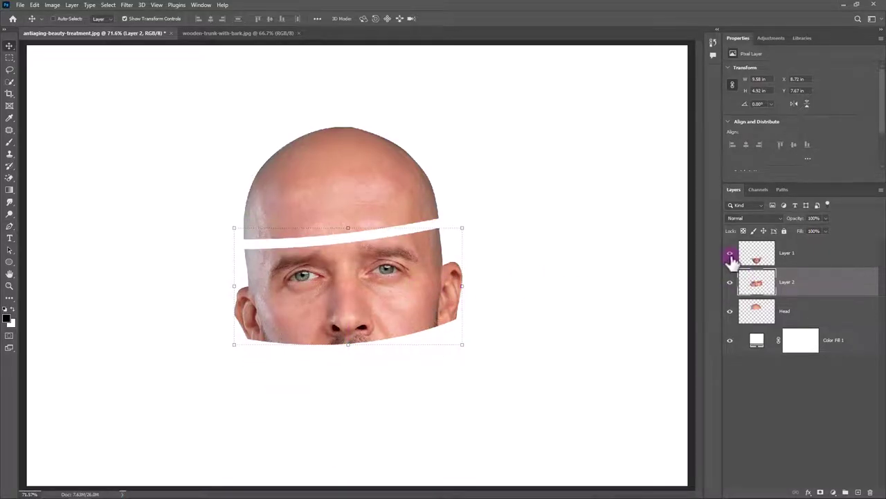
{"action": "left_click", "coordinate": [528, 347]}
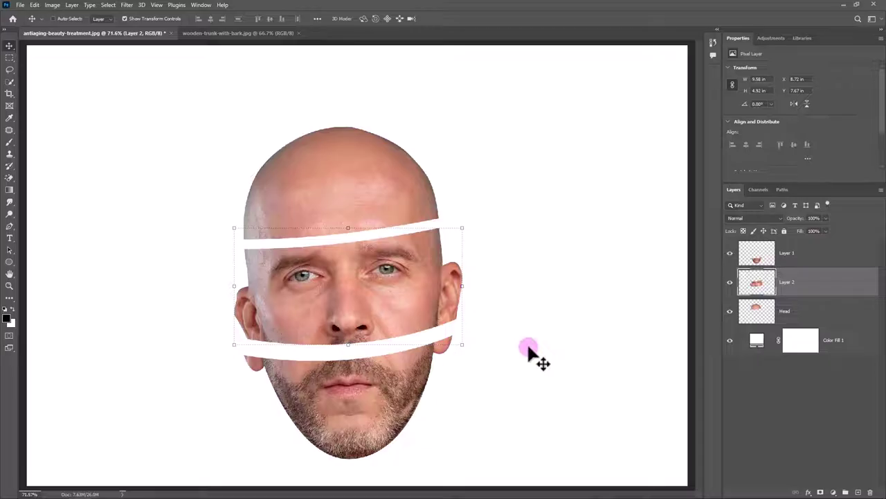
{"action": "key", "text": "ctrl+minus"}
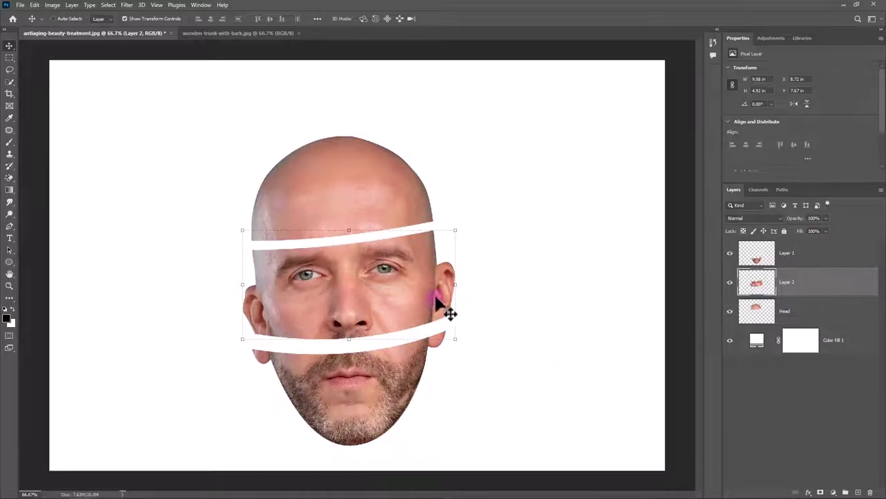
{"action": "left_click", "coordinate": [807, 260]}
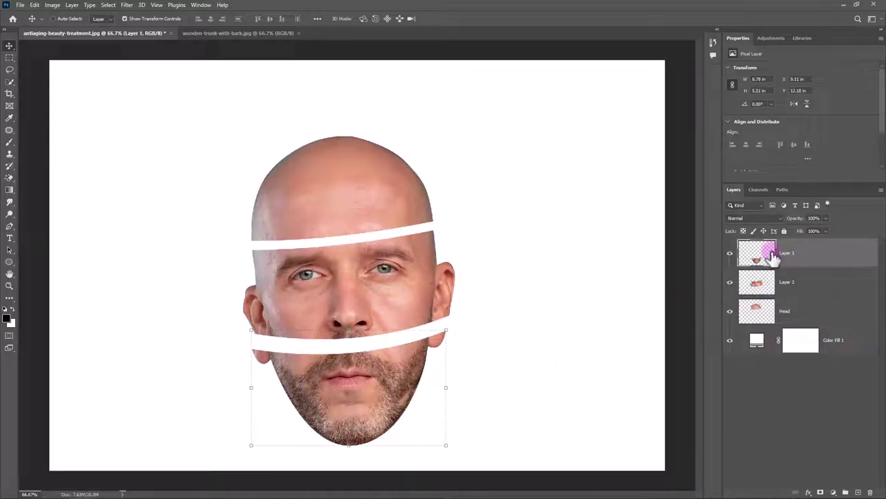
- In the wooden trunk image, draw an elliptical selection over the log's sawn face
{"action": "left_click", "coordinate": [249, 33]}
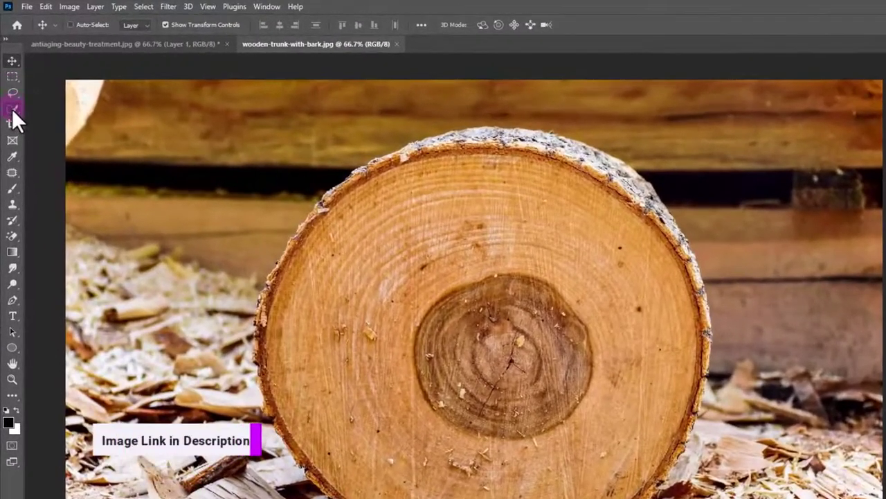
{"action": "left_click", "coordinate": [12, 76]}
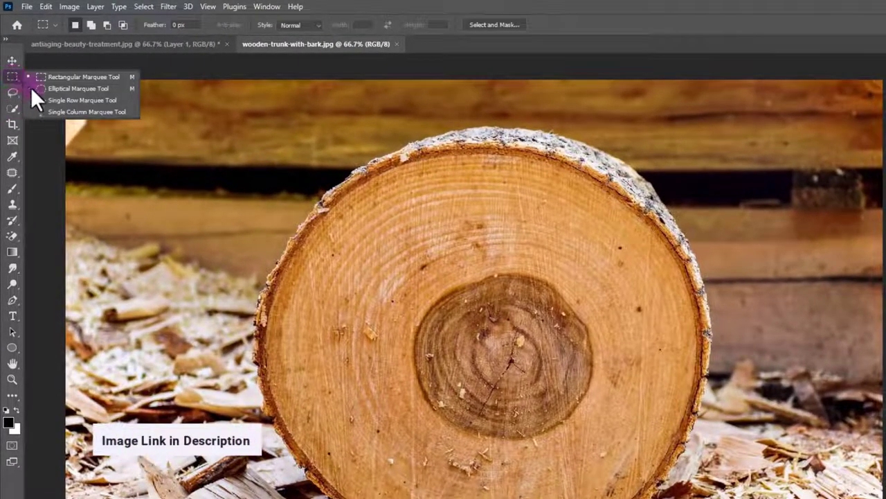
{"action": "left_click", "coordinate": [49, 89]}
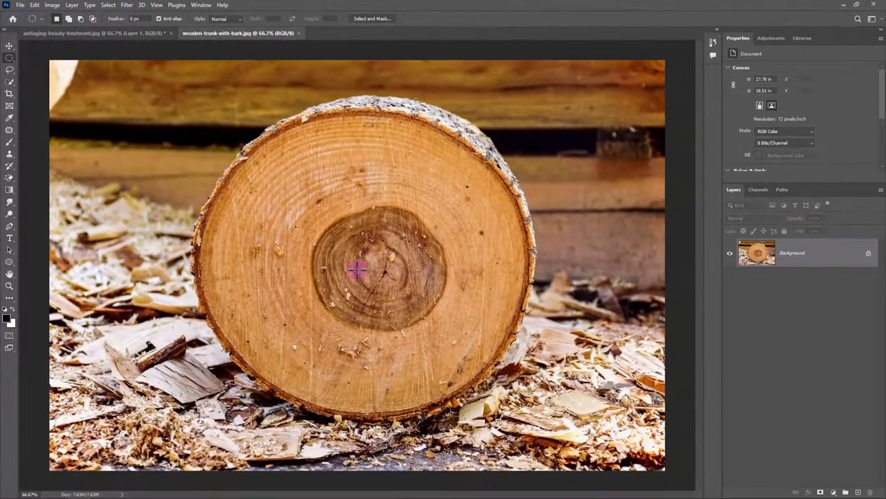
{"action": "mouse_move", "coordinate": [360, 270]}
{"action": "left_mouse_down"}
{"action": "mouse_move", "coordinate": [500, 479]}
{"action": "mouse_move", "coordinate": [499, 405]}
{"action": "left_mouse_up"}
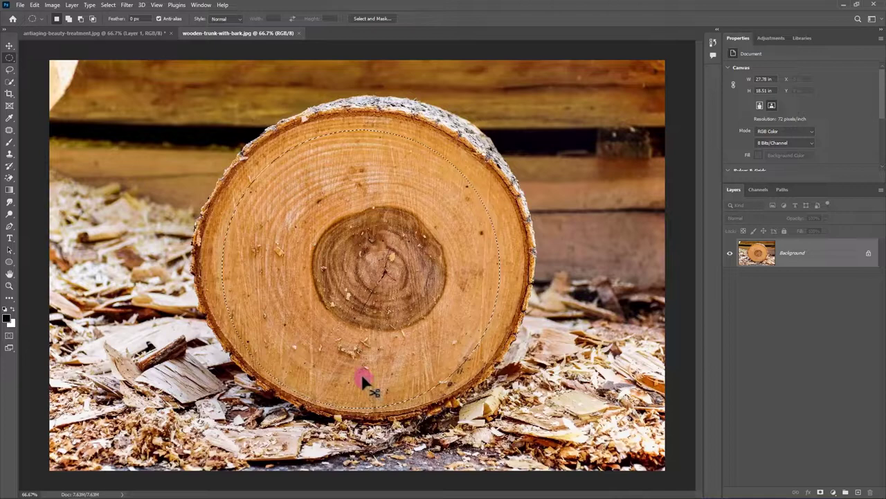
{"action": "left_click_drag", "start_coordinate": [361, 372], "coordinate": [367, 374]}
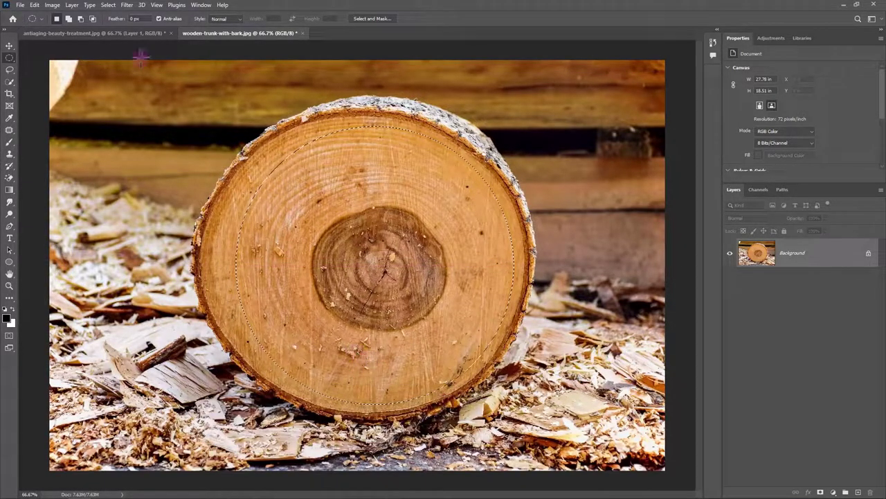
{"action": "left_click", "coordinate": [134, 33]}
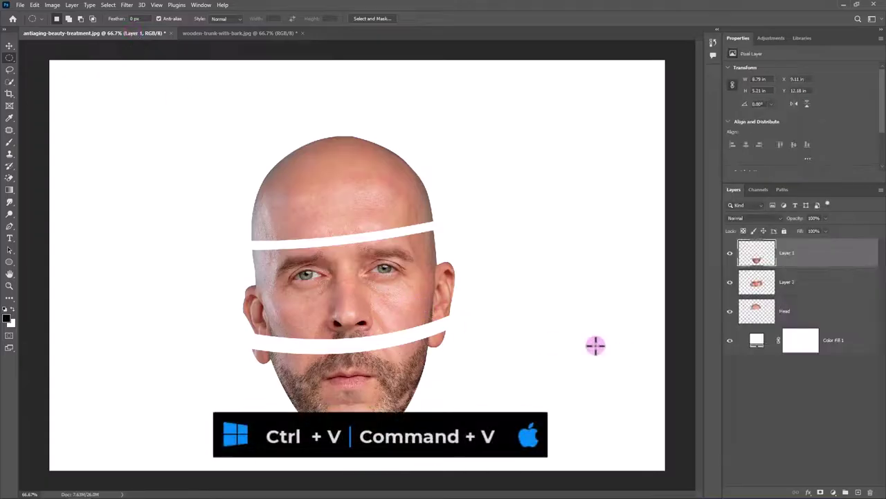
- Paste the log disc over the face and convert its layer to a smart object
{"action": "key", "text": "ctrl+v"}
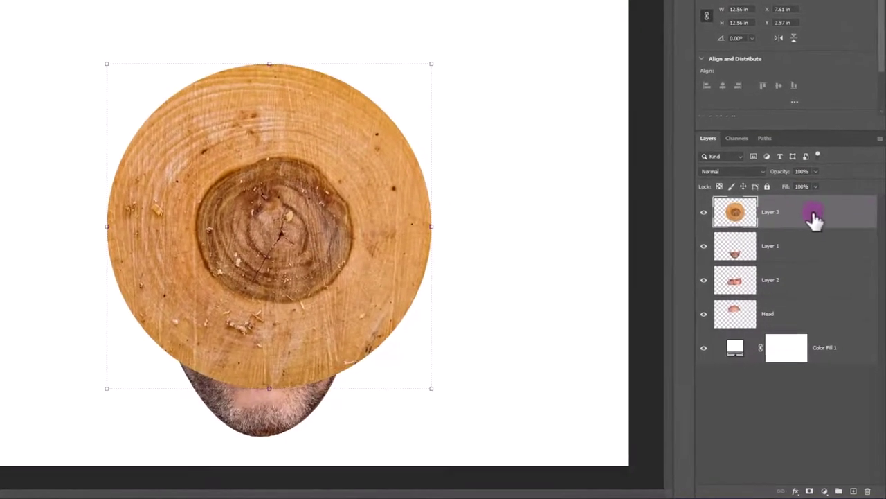
{"action": "right_click", "coordinate": [822, 258]}
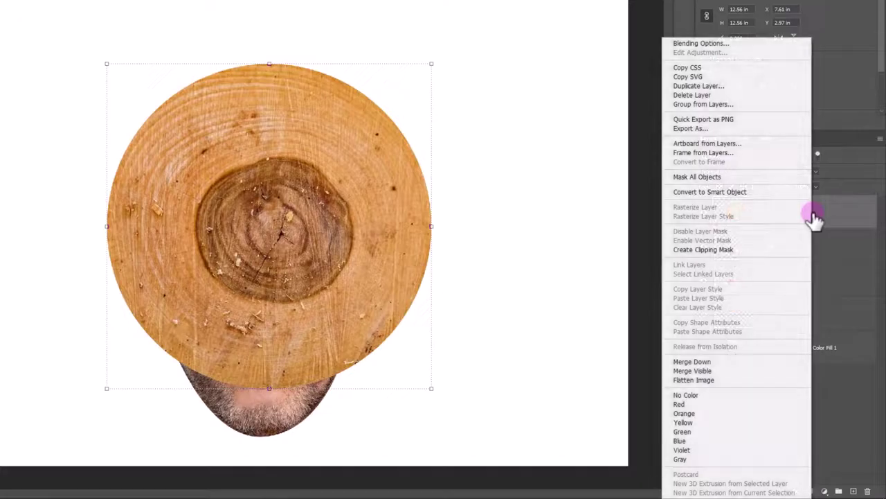
{"action": "left_click", "coordinate": [709, 192]}
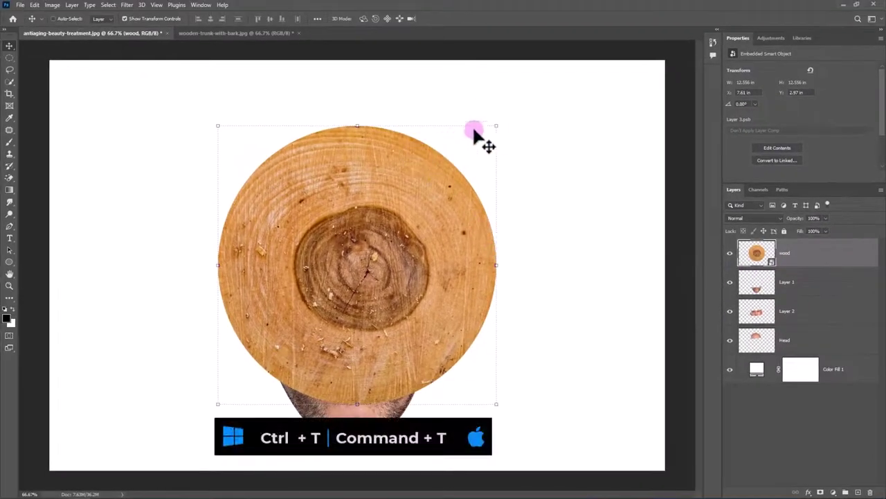
- Scale the wood disc down onto the face and squash it into a flat ellipse
{"action": "key", "text": "ctrl+t"}
{"action": "left_click_drag", "start_coordinate": [496, 126], "coordinate": [346, 277]}
{"action": "mouse_move", "coordinate": [305, 326]}
{"action": "left_mouse_down"}
{"action": "mouse_move", "coordinate": [348, 315]}
{"action": "mouse_move", "coordinate": [446, 320]}
{"action": "left_mouse_up"}
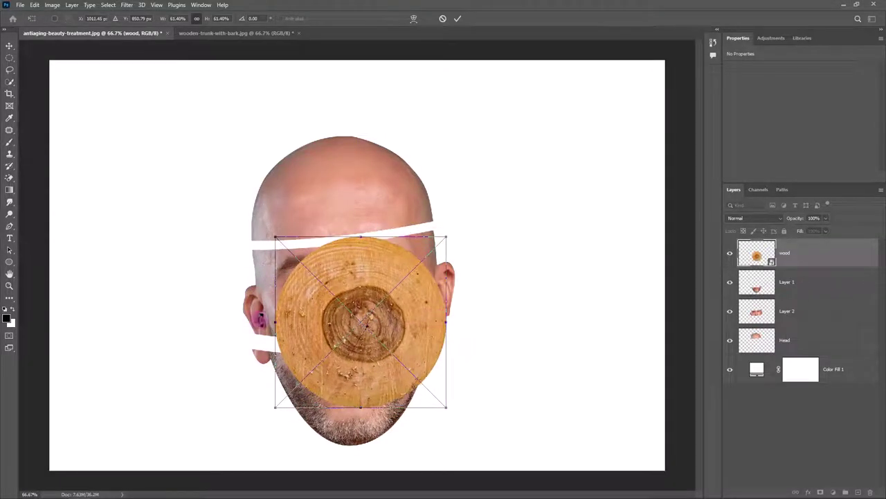
{"action": "left_click_drag", "start_coordinate": [275, 321], "coordinate": [247, 322]}
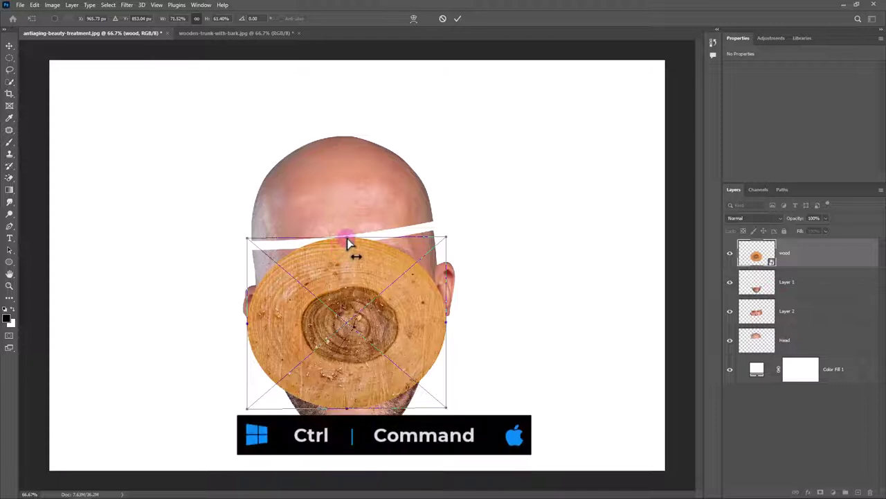
{"action": "mouse_move", "coordinate": [347, 238]}
{"action": "left_mouse_down"}
{"action": "mouse_move", "coordinate": [339, 271]}
{"action": "mouse_move", "coordinate": [348, 312]}
{"action": "left_mouse_up"}
{"action": "left_click_drag", "start_coordinate": [346, 408], "coordinate": [348, 364]}
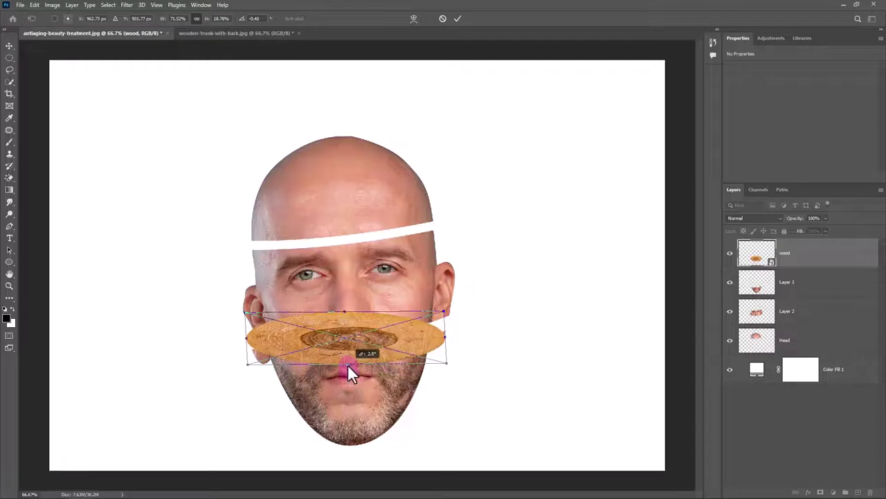
{"action": "left_click", "coordinate": [458, 19]}
- Flatten the disc further, set it on the chin, and tilt its perspective like a sawn log
{"action": "left_click_drag", "start_coordinate": [386, 252], "coordinate": [358, 139]}
{"action": "left_click_drag", "start_coordinate": [366, 334], "coordinate": [365, 320]}
{"action": "key", "text": "ctrl+t"}
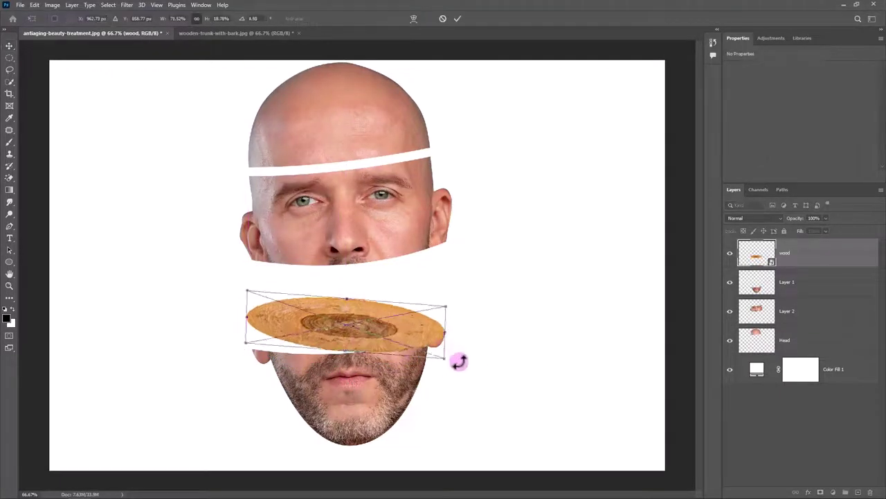
{"action": "mouse_move", "coordinate": [457, 358]}
{"action": "left_mouse_down"}
{"action": "mouse_move", "coordinate": [370, 328]}
{"action": "mouse_move", "coordinate": [358, 344]}
{"action": "left_mouse_up"}
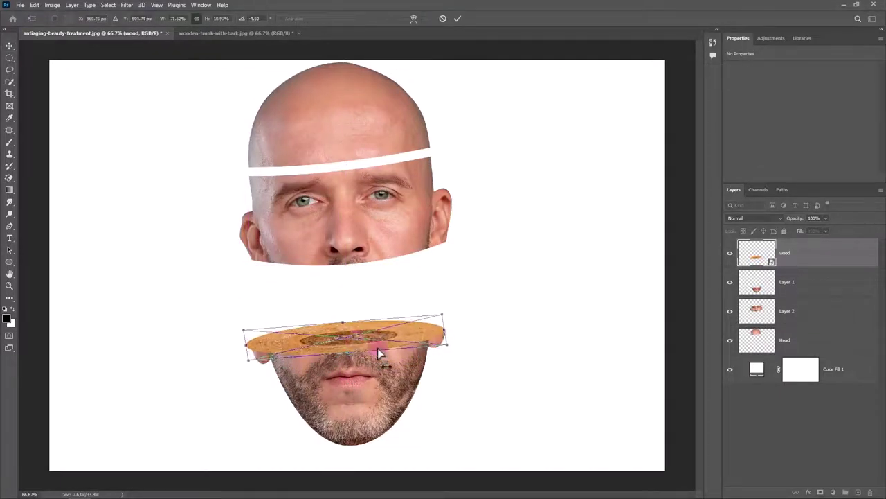
{"action": "left_click_drag", "start_coordinate": [252, 347], "coordinate": [257, 345]}
{"action": "left_click", "coordinate": [458, 19]}
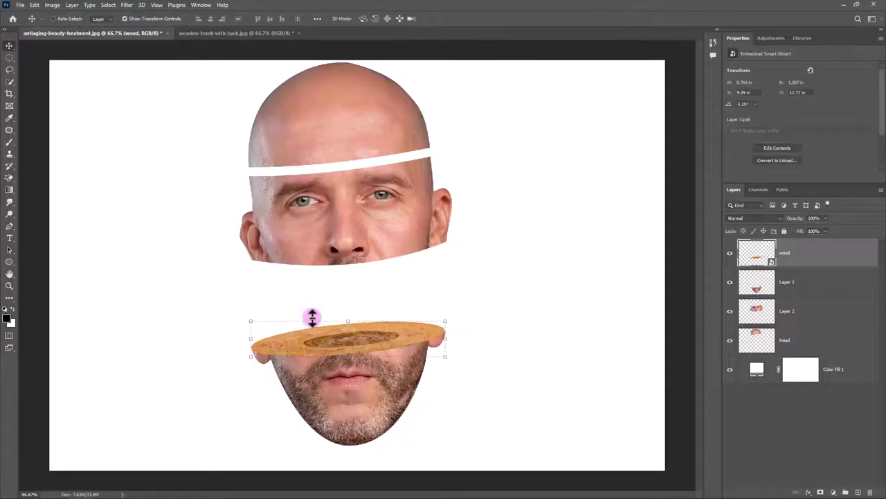
- Lower the middle face strip, duplicate the wood disc between Layer 1 and Layer 2, and move it to the forehead
{"action": "left_click", "coordinate": [356, 224], "text": "ctrl"}
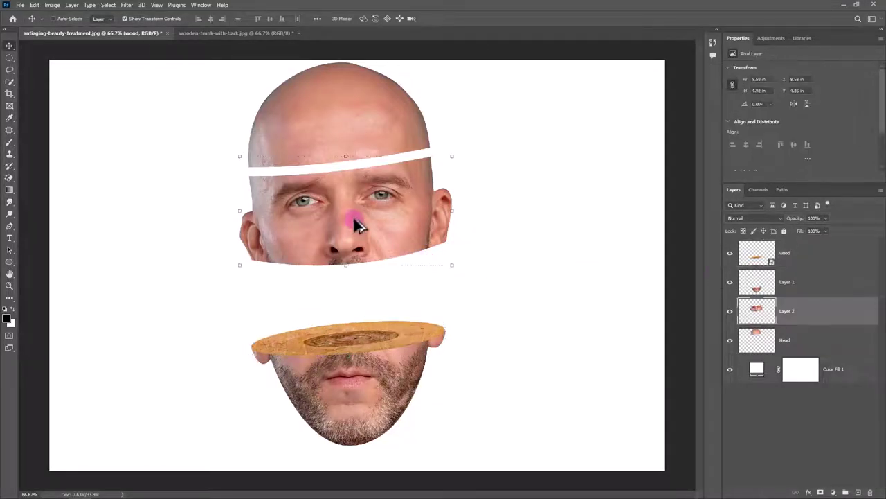
{"action": "left_click_drag", "start_coordinate": [356, 224], "coordinate": [399, 260]}
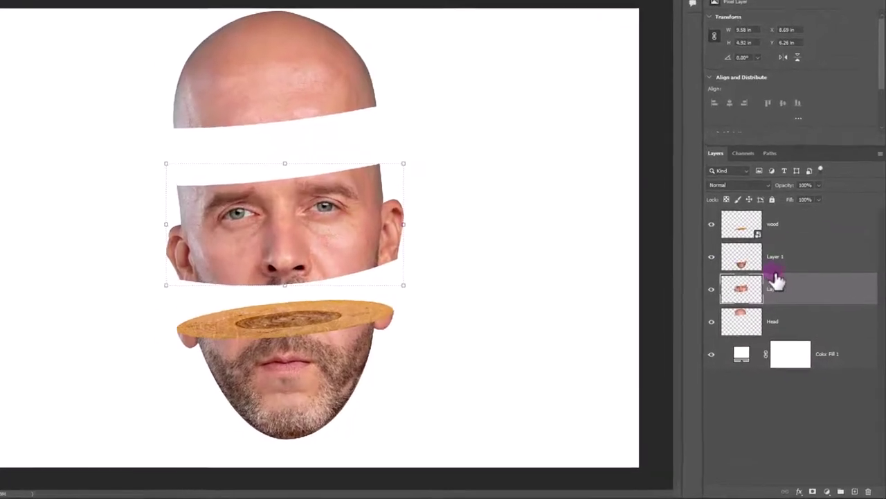
{"action": "left_click", "coordinate": [791, 213]}
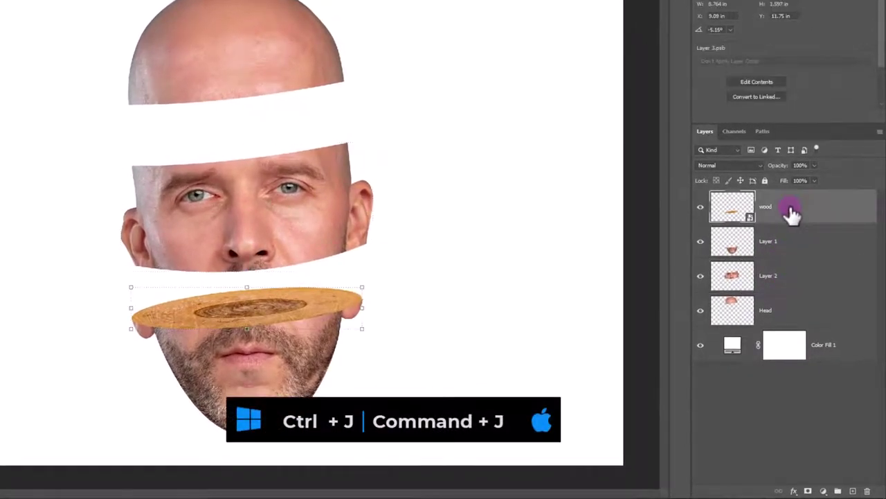
{"action": "key", "text": "ctrl+j"}
{"action": "left_click_drag", "start_coordinate": [792, 213], "coordinate": [776, 308]}
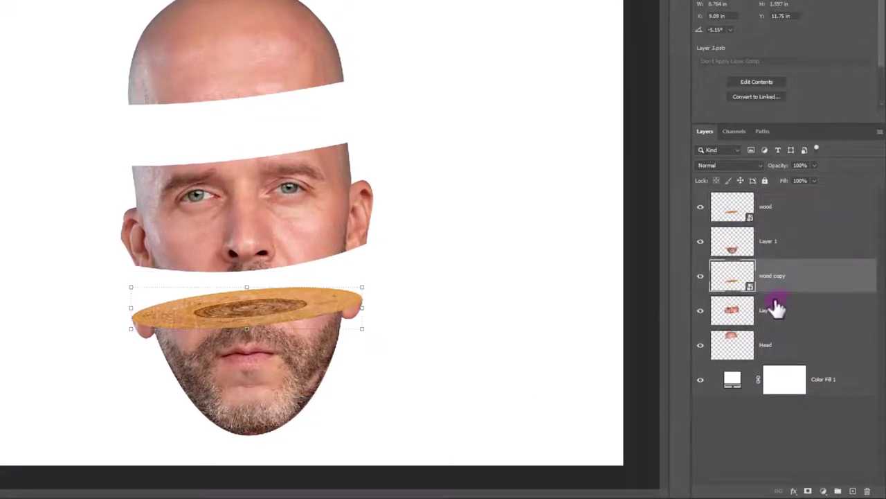
{"action": "left_click_drag", "start_coordinate": [328, 308], "coordinate": [382, 213]}
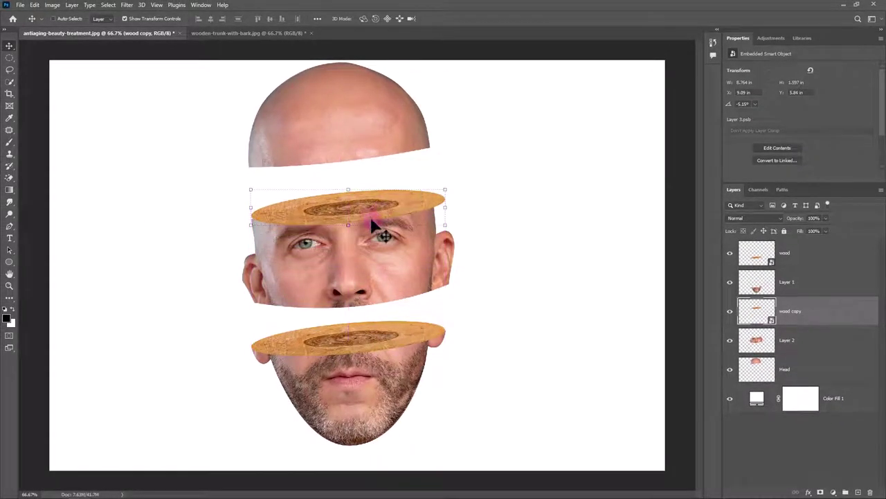
- Rotate the forehead disc to match the strip and re-tilt the chin's wood disc
{"action": "key", "text": "ctrl+t"}
{"action": "left_click_drag", "start_coordinate": [448, 198], "coordinate": [434, 199]}
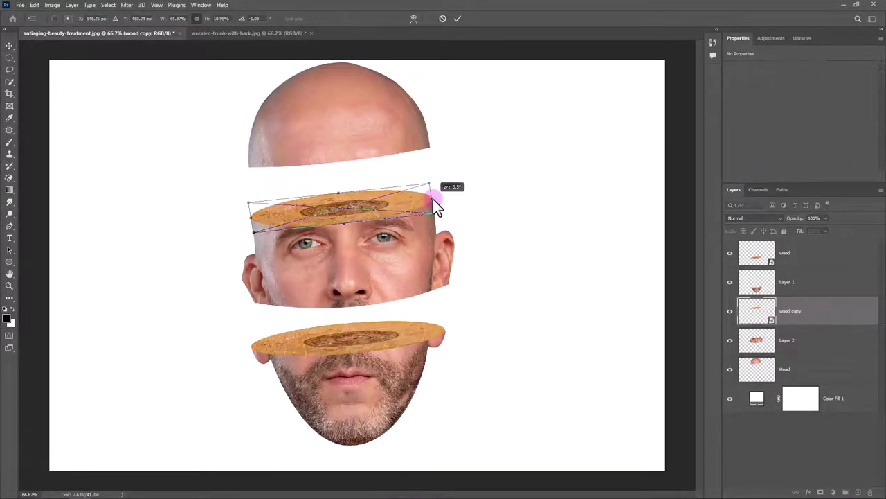
{"action": "left_click_drag", "start_coordinate": [346, 225], "coordinate": [346, 230]}
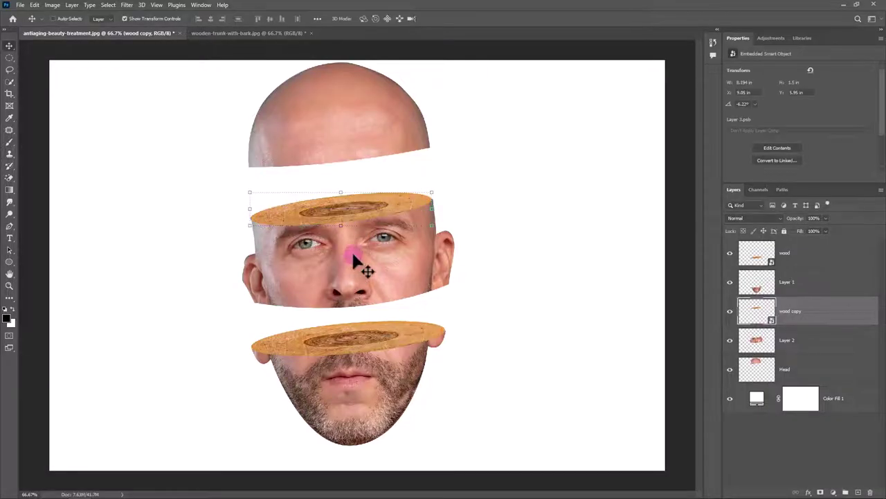
{"action": "scroll", "coordinate": [441, 182], "scroll_direction": "up", "scroll_amount": 2}
{"action": "scroll", "coordinate": [419, 212], "scroll_direction": "up", "scroll_amount": 2}
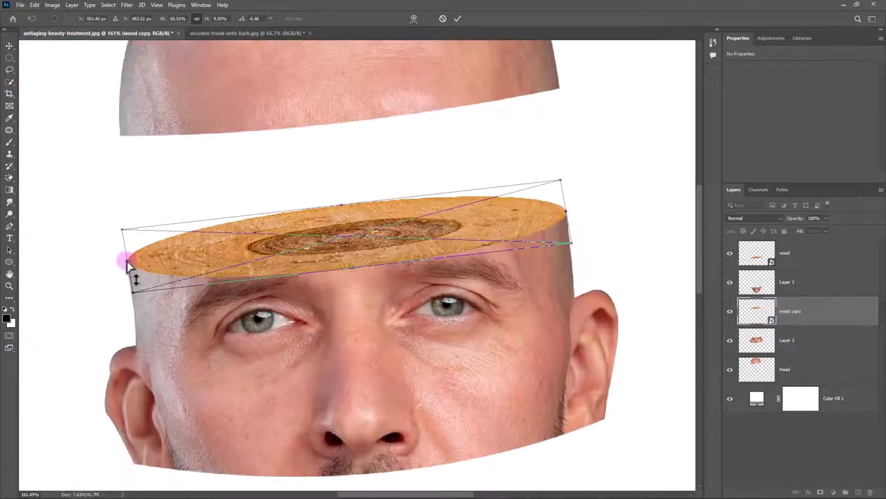
{"action": "left_click_drag", "start_coordinate": [127, 261], "coordinate": [235, 277]}
{"action": "scroll", "coordinate": [416, 291], "scroll_direction": "down", "scroll_amount": 5}
{"action": "key", "text": "ctrl+t"}
{"action": "left_click_drag", "start_coordinate": [552, 301], "coordinate": [86, 339]}
{"action": "left_click", "coordinate": [458, 19]}
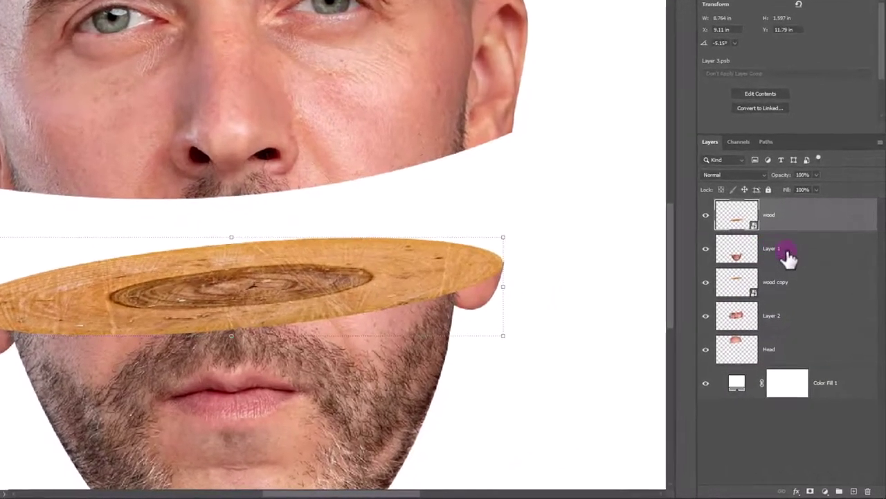
- Group wood with Layer 1 as Group 1 and wood copy with Layer 2 as Group 2
{"action": "key", "text": "ctrl+g"}
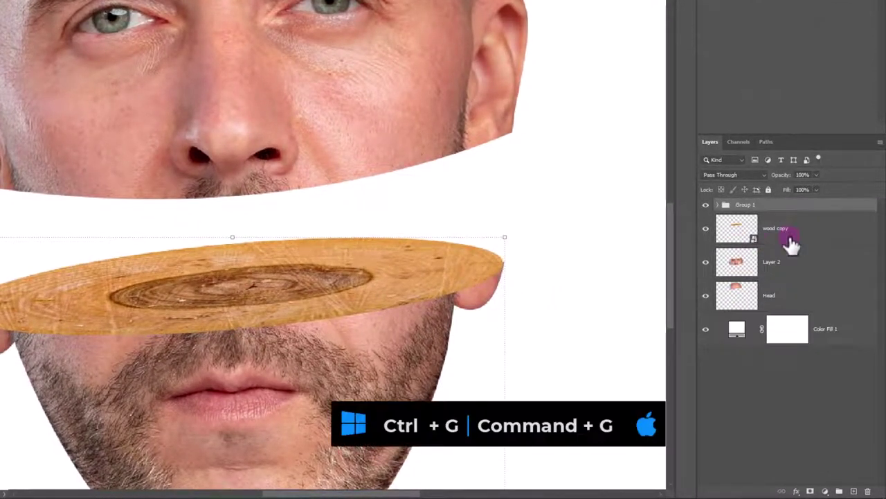
{"action": "left_click", "coordinate": [706, 206]}
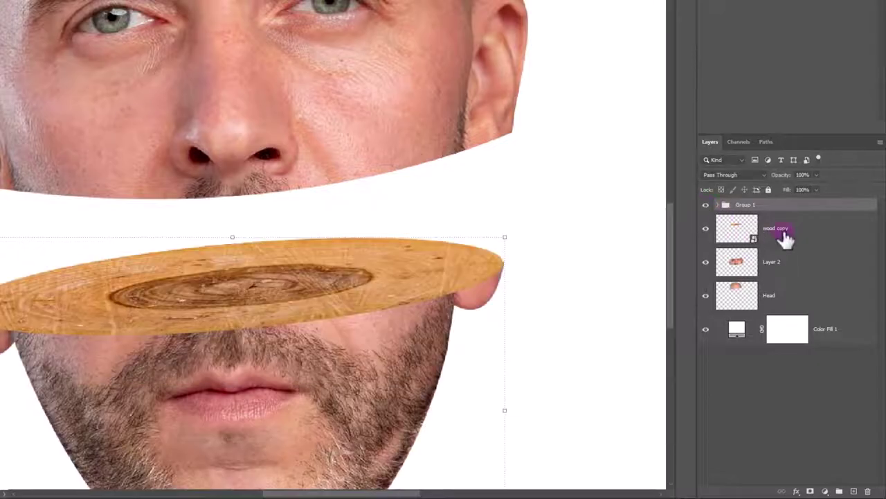
{"action": "left_click", "coordinate": [785, 237]}
{"action": "left_click", "coordinate": [781, 267], "text": "shift"}
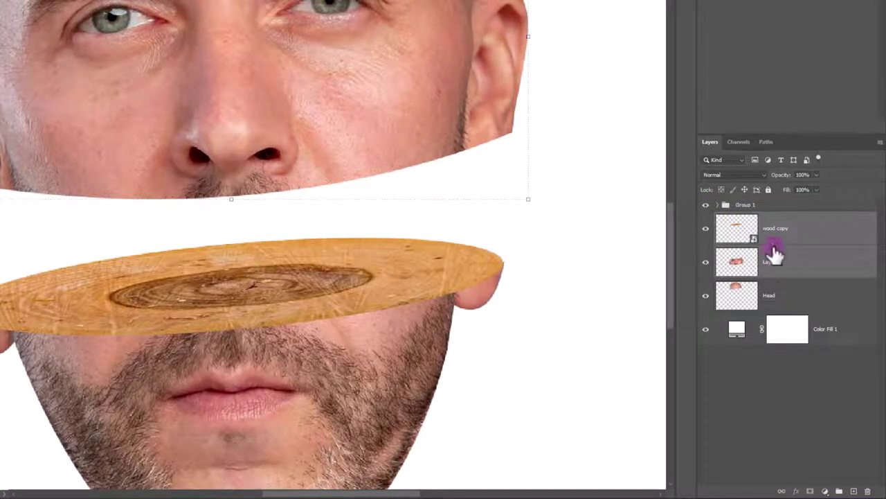
{"action": "key", "text": "ctrl+g"}
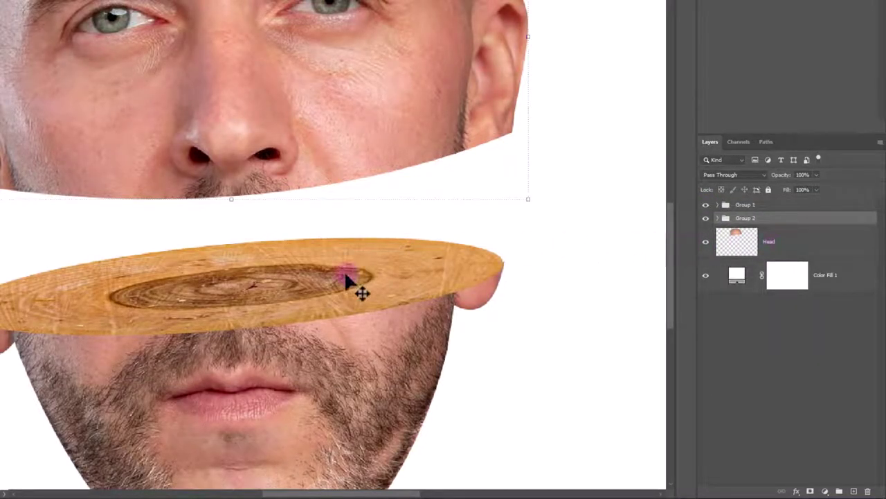
{"action": "scroll", "coordinate": [346, 276], "scroll_direction": "down", "scroll_amount": 2}
{"action": "scroll", "coordinate": [346, 275], "scroll_direction": "down", "scroll_amount": 1}
{"action": "scroll", "coordinate": [346, 275], "scroll_direction": "down", "scroll_amount": 1}
{"action": "scroll", "coordinate": [348, 277], "scroll_direction": "down", "scroll_amount": 1}
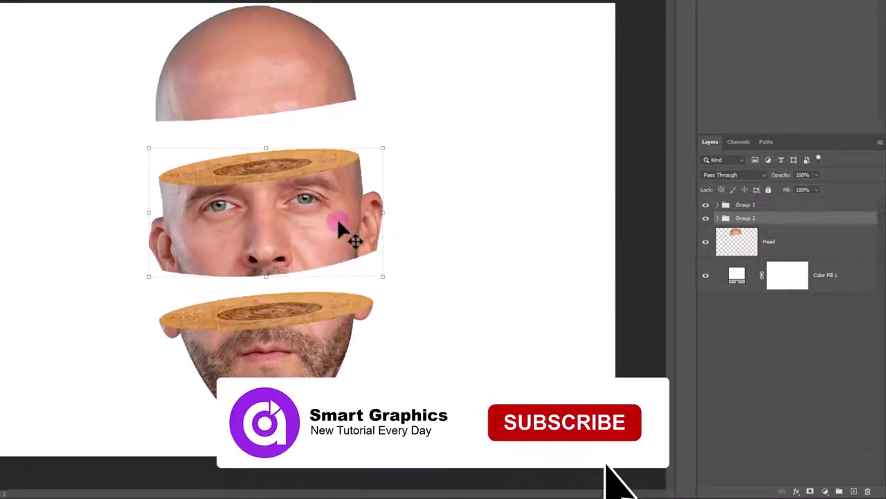
- Stack Group 2 above Group 1, tilt the middle slice onto the lower disc, and lower the scalp
{"action": "mouse_move", "coordinate": [338, 222]}
{"action": "left_mouse_down"}
{"action": "mouse_move", "coordinate": [342, 254]}
{"action": "mouse_move", "coordinate": [342, 242]}
{"action": "left_mouse_up"}
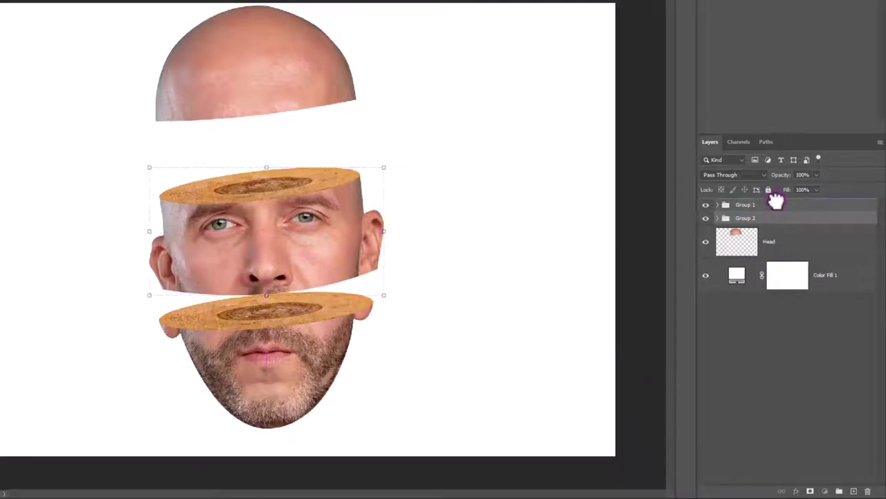
{"action": "left_click_drag", "start_coordinate": [779, 199], "coordinate": [776, 215]}
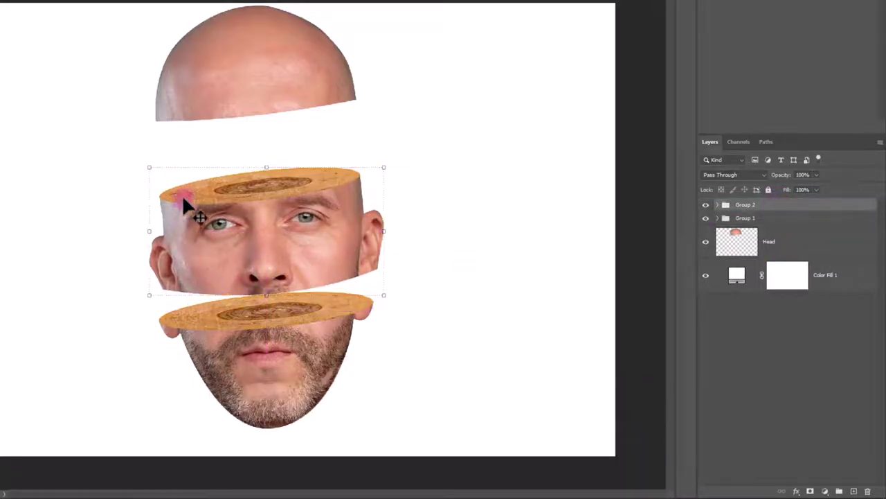
{"action": "key", "text": "ctrl+t"}
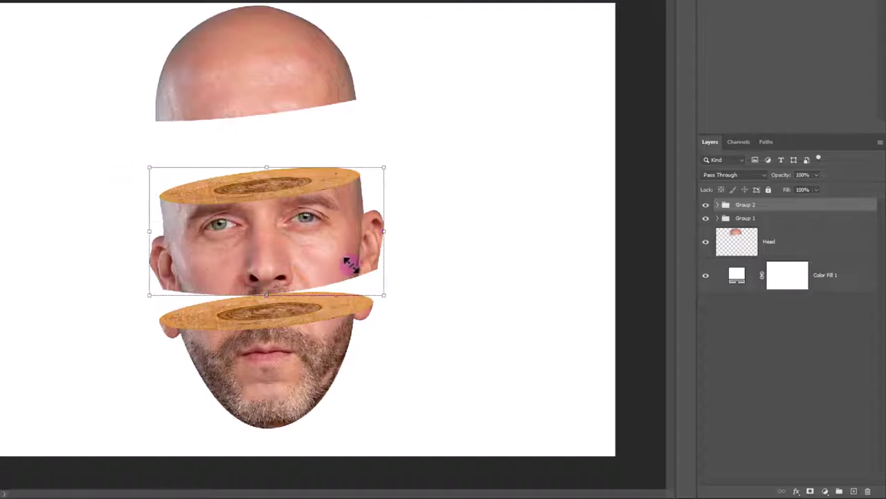
{"action": "left_click_drag", "start_coordinate": [349, 263], "coordinate": [360, 298]}
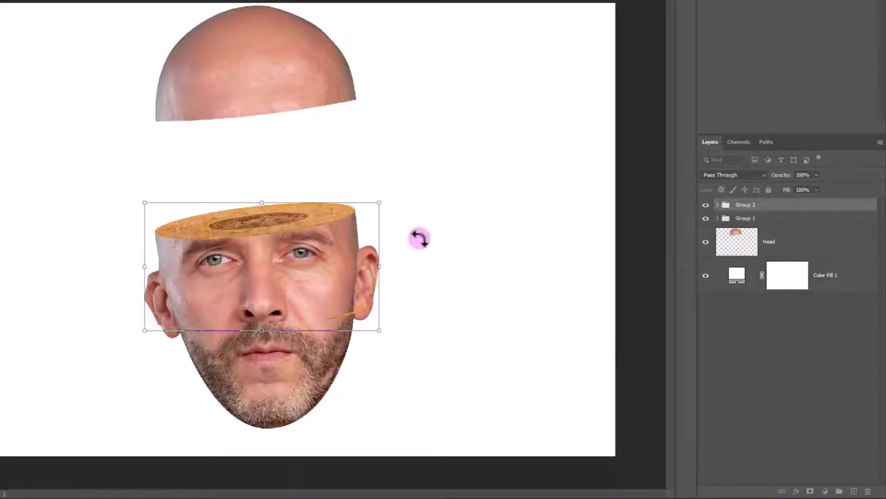
{"action": "left_click_drag", "start_coordinate": [420, 238], "coordinate": [365, 198]}
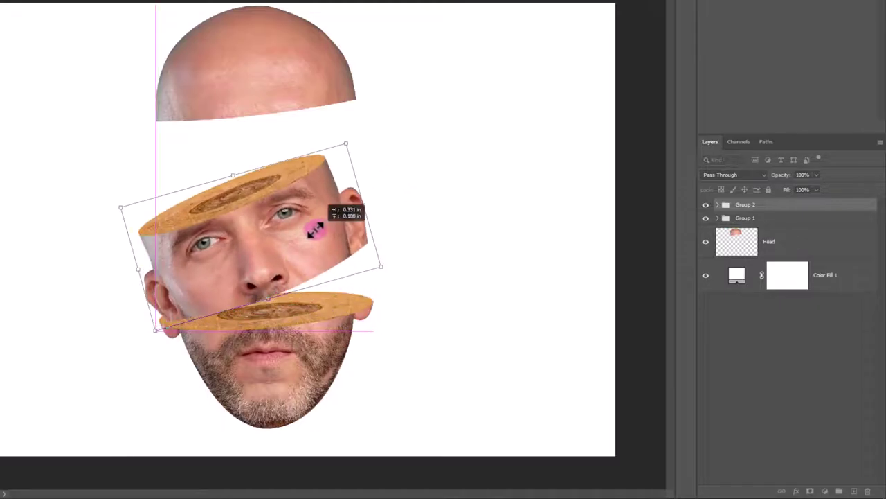
{"action": "left_click_drag", "start_coordinate": [315, 231], "coordinate": [312, 230]}
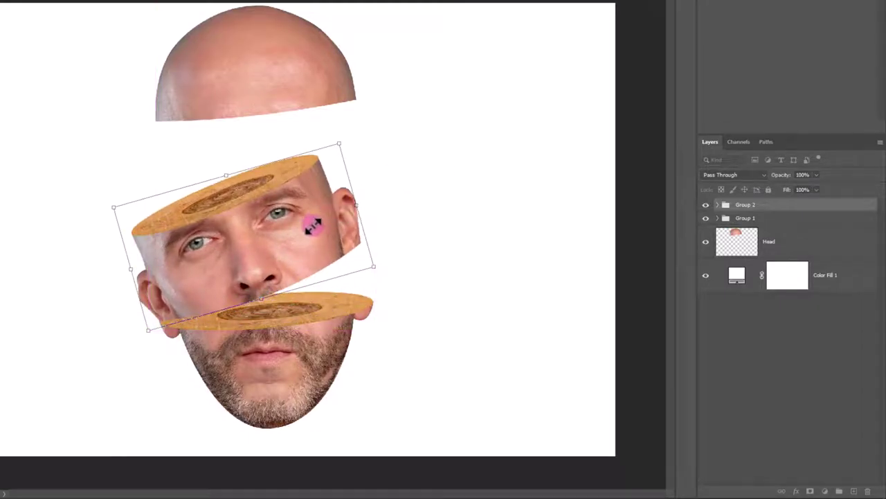
{"action": "left_click", "coordinate": [282, 93]}
{"action": "left_click_drag", "start_coordinate": [317, 99], "coordinate": [282, 144]}
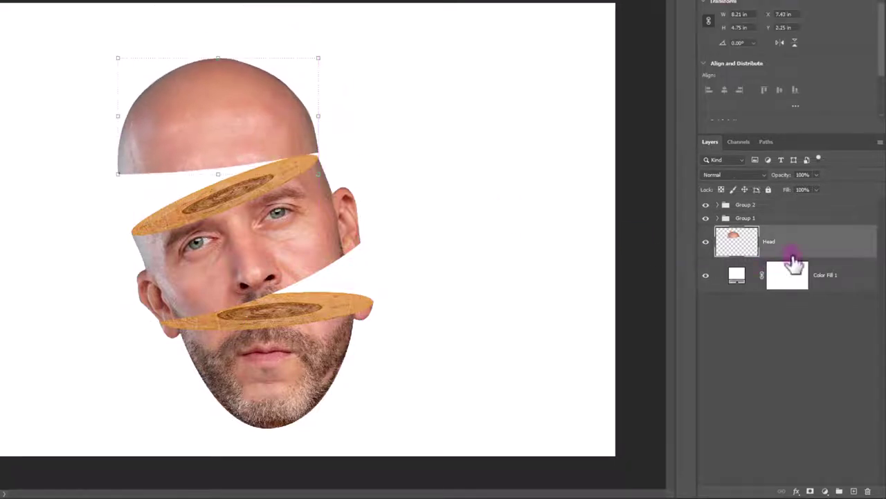
- Move the Head layer above both groups and select it together with them
{"action": "left_click_drag", "start_coordinate": [794, 262], "coordinate": [790, 201]}
{"action": "left_click_drag", "start_coordinate": [311, 135], "coordinate": [309, 142]}
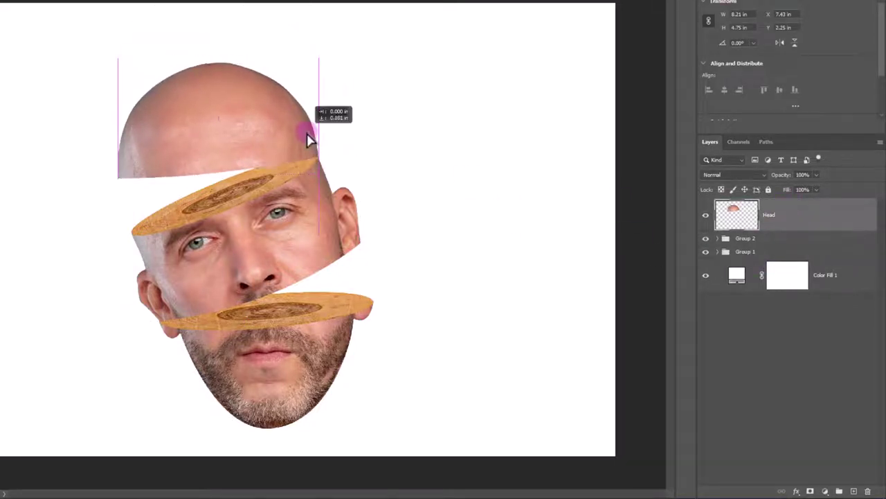
{"action": "left_click", "coordinate": [798, 252], "text": "shift"}
- Rotate the whole head about 9° clockwise, shift it right, scale it down slightly, and commit
{"action": "left_click_drag", "start_coordinate": [422, 429], "coordinate": [386, 437]}
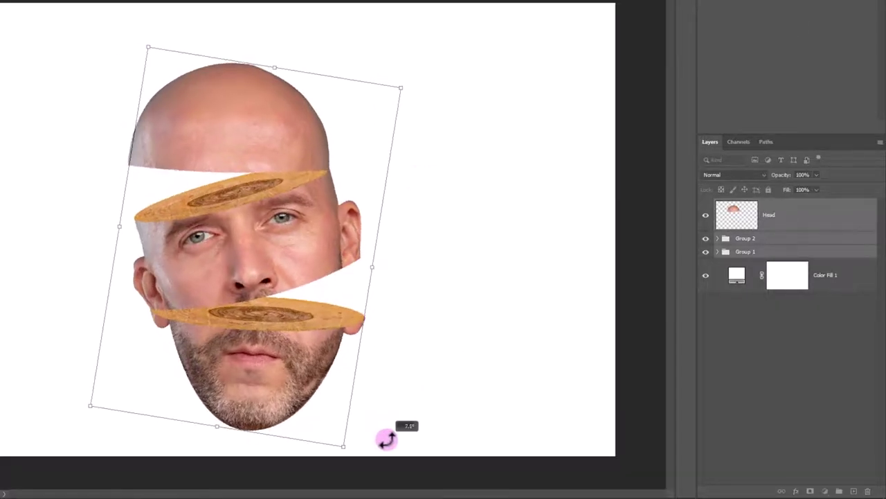
{"action": "left_click_drag", "start_coordinate": [246, 373], "coordinate": [288, 360]}
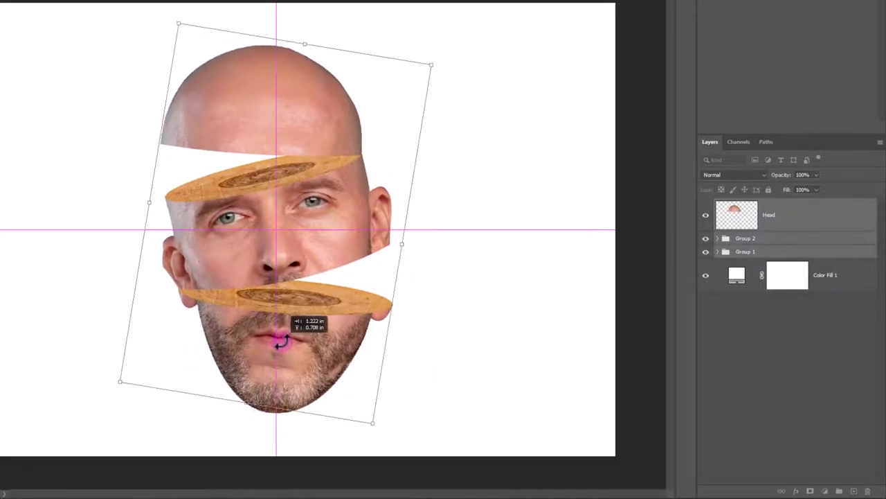
{"action": "left_click_drag", "start_coordinate": [372, 419], "coordinate": [352, 368]}
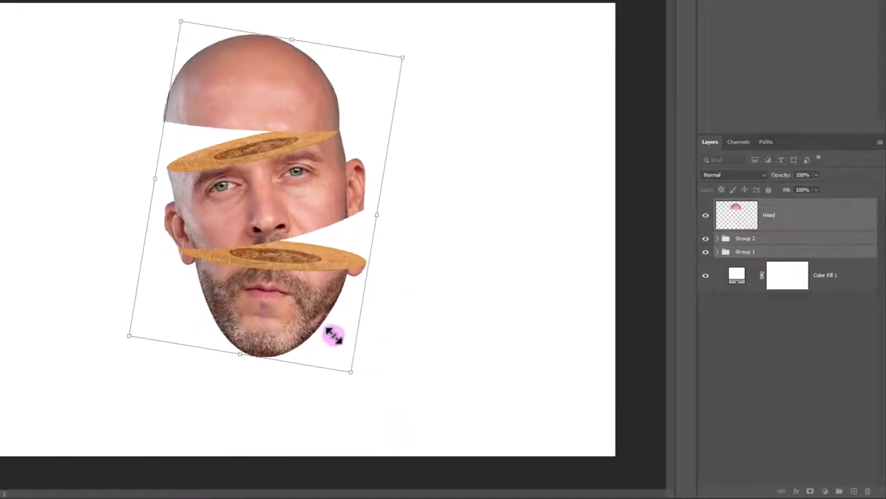
{"action": "left_click_drag", "start_coordinate": [332, 337], "coordinate": [338, 345]}
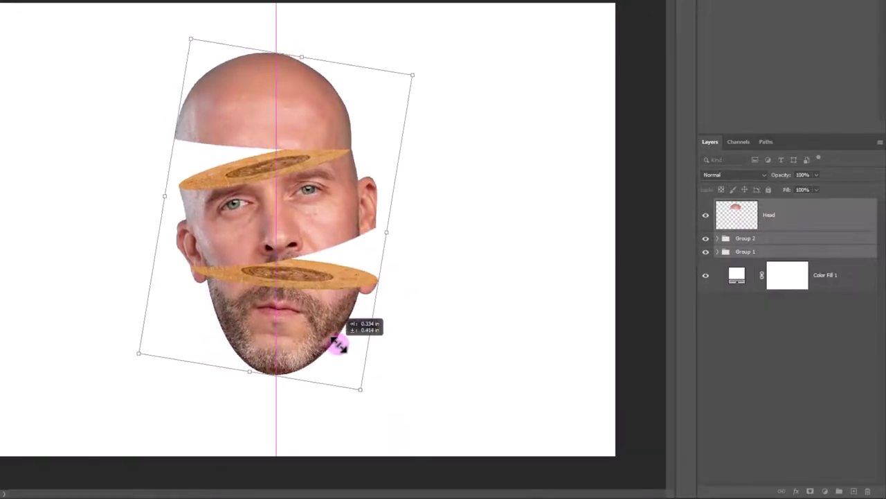
{"action": "key", "text": "Return"}
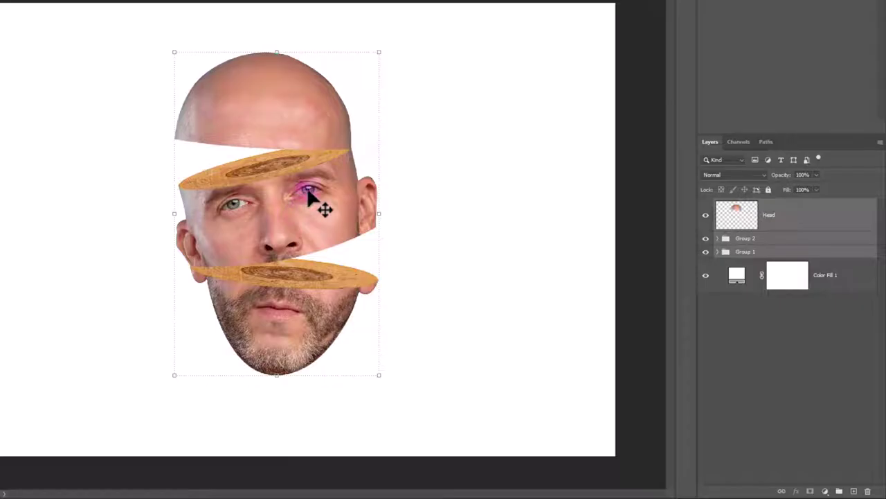
- Add a new Layer 3 in Group 2 clipped to the wood copy layer
{"action": "left_click", "coordinate": [718, 239]}
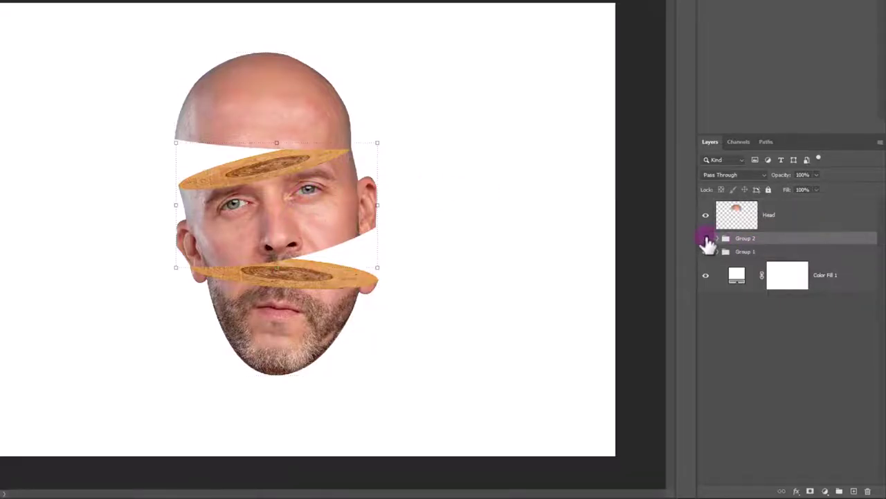
{"action": "left_click", "coordinate": [706, 238]}
{"action": "left_click", "coordinate": [706, 238]}
{"action": "left_click", "coordinate": [719, 239]}
{"action": "left_click", "coordinate": [801, 276]}
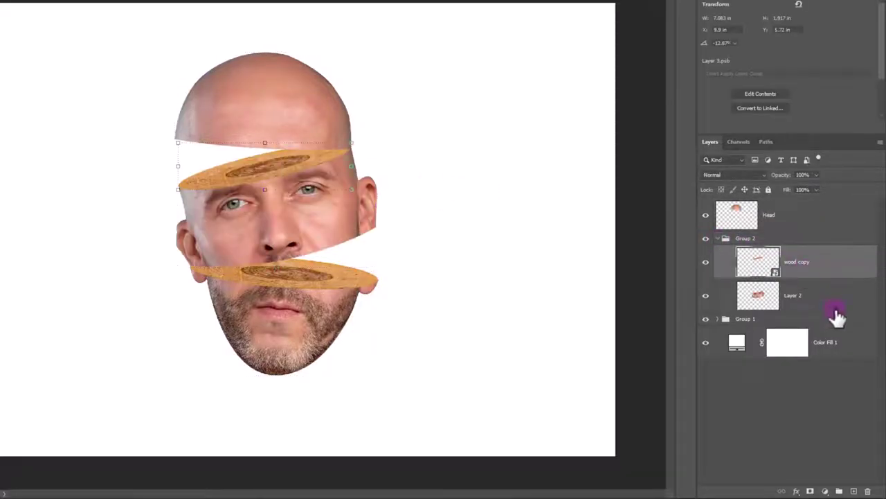
{"action": "left_click", "coordinate": [854, 491]}
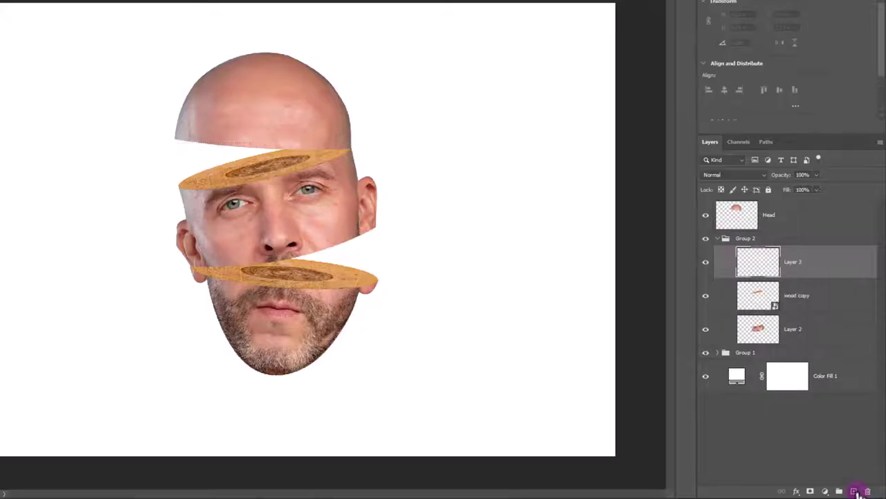
{"action": "right_click", "coordinate": [819, 268]}
{"action": "left_click", "coordinate": [711, 252]}
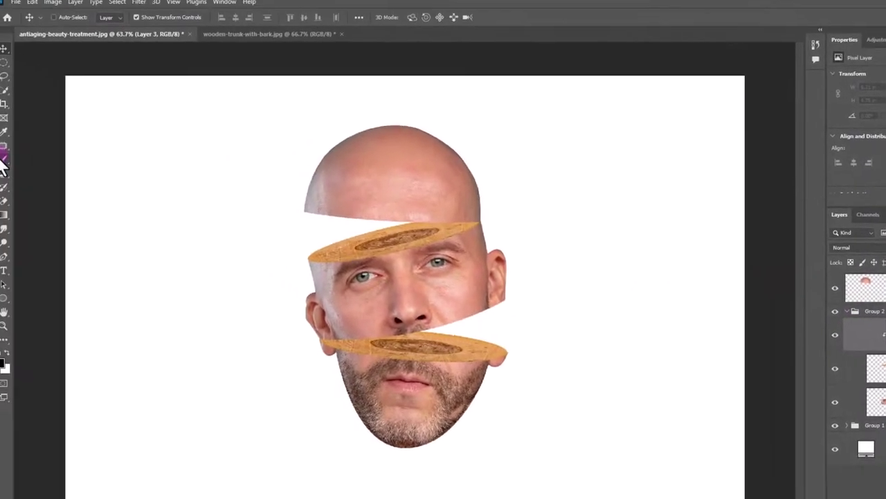
- Sample a dark colour from the image and brush soft shading over the upper wood disc
{"action": "left_click", "coordinate": [3, 160]}
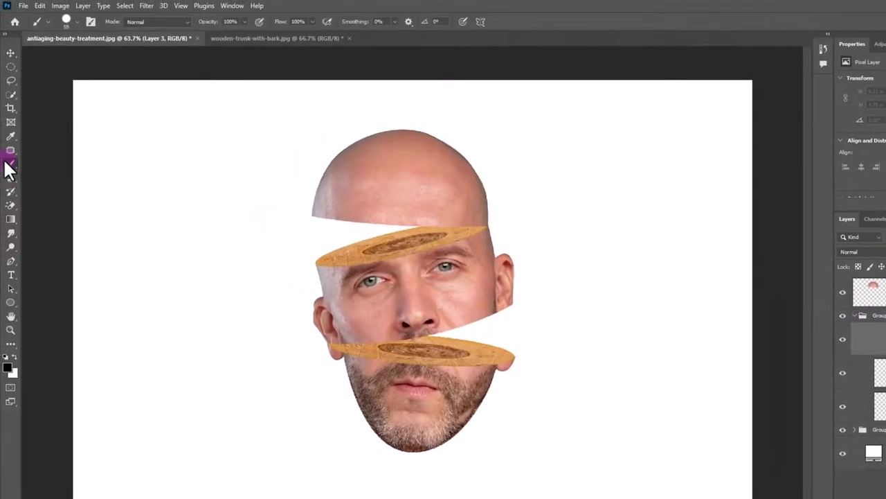
{"action": "left_click", "coordinate": [2, 362]}
{"action": "left_click", "coordinate": [462, 365]}
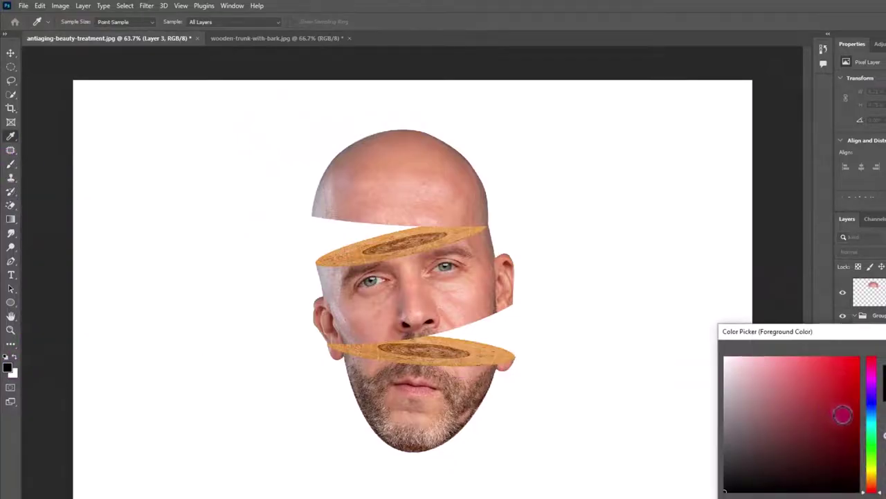
{"action": "key", "text": "Return"}
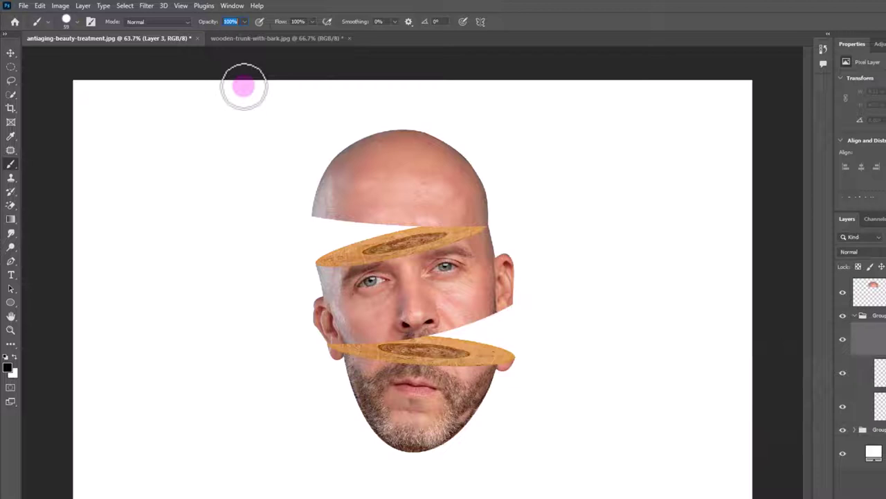
{"action": "right_click", "coordinate": [391, 234]}
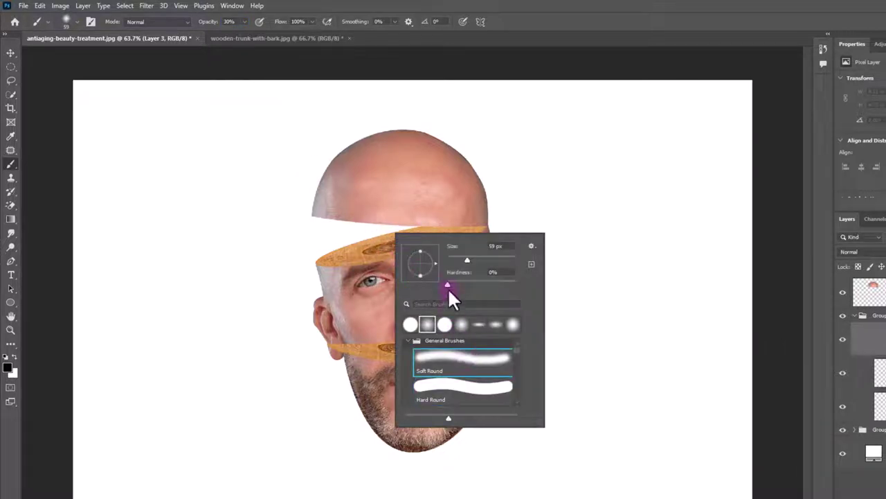
{"action": "left_click_drag", "start_coordinate": [499, 255], "coordinate": [496, 261]}
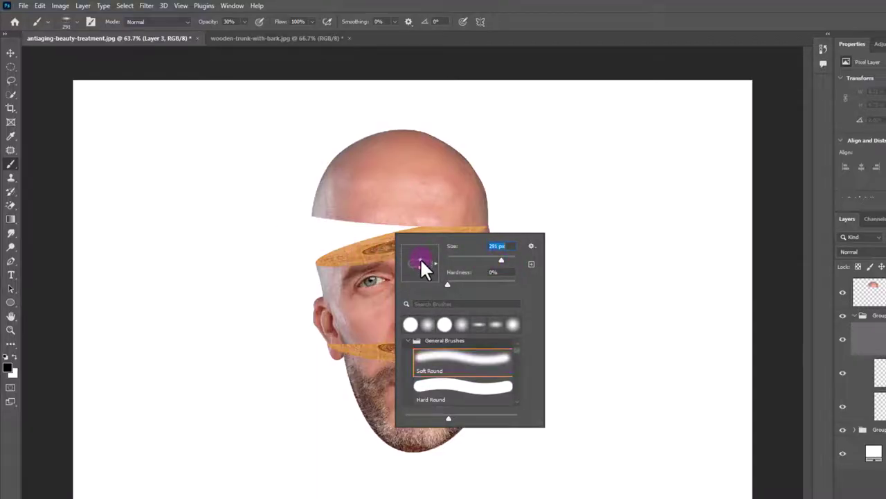
{"action": "key", "text": "Return"}
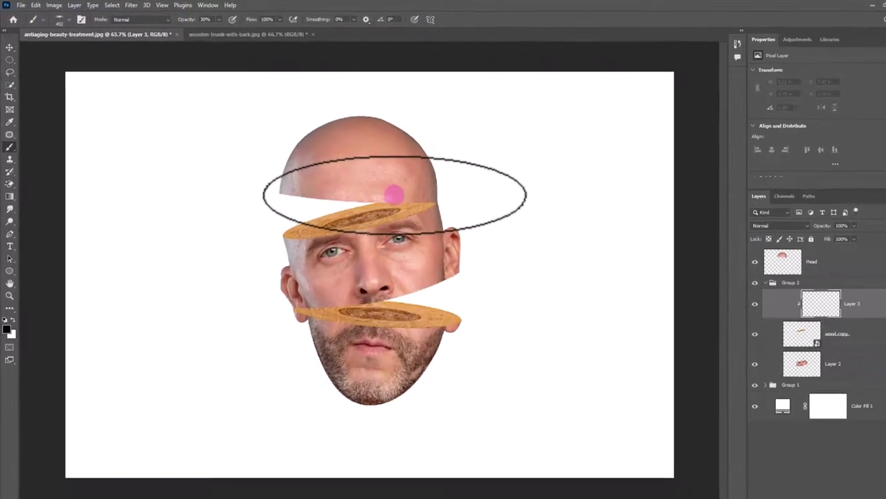
{"action": "left_click_drag", "start_coordinate": [351, 201], "coordinate": [355, 194]}
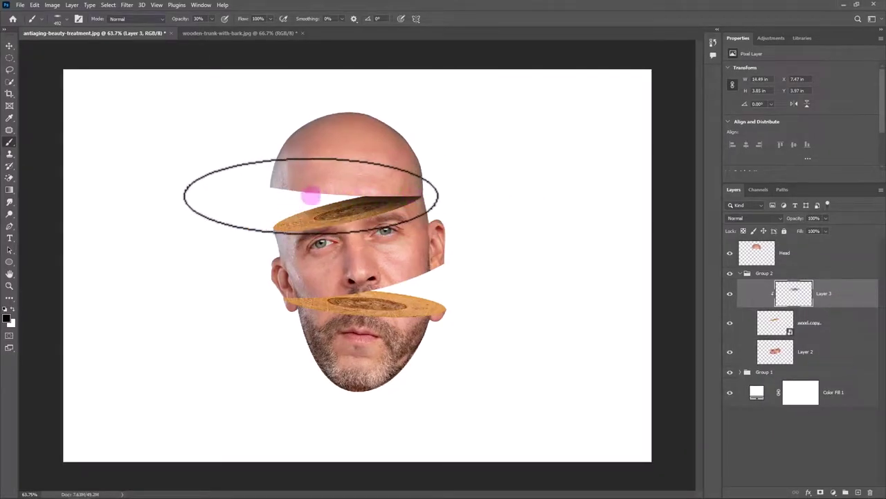
{"action": "left_click_drag", "start_coordinate": [354, 196], "coordinate": [377, 233]}
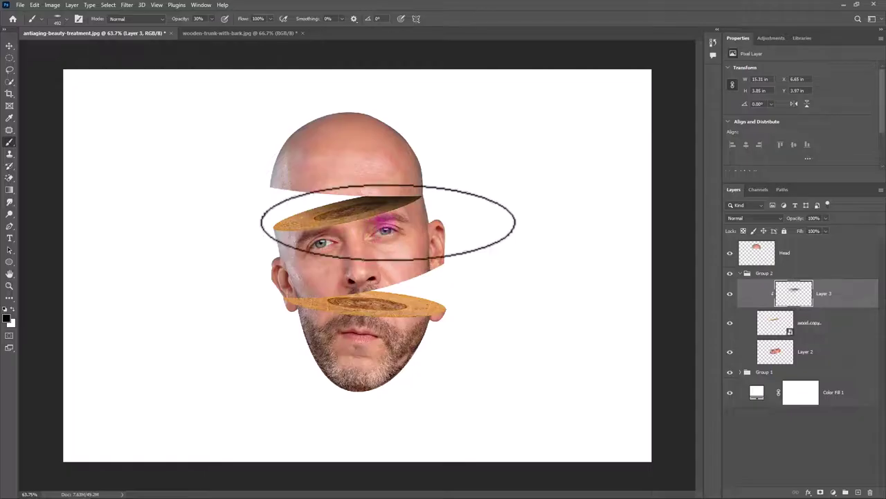
{"action": "left_click", "coordinate": [505, 307]}
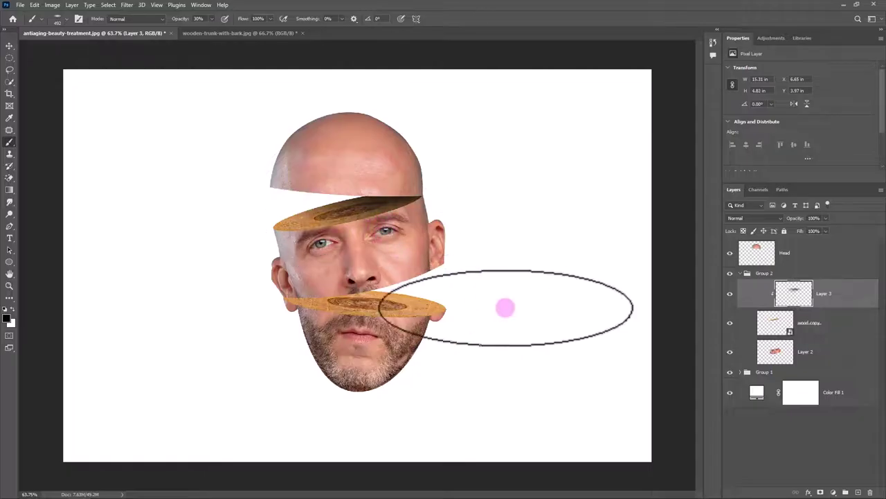
- Add Layer 4 clipped to wood in Group 1 and brush soft dark shading over it
{"action": "left_click", "coordinate": [741, 274]}
{"action": "left_click", "coordinate": [741, 284]}
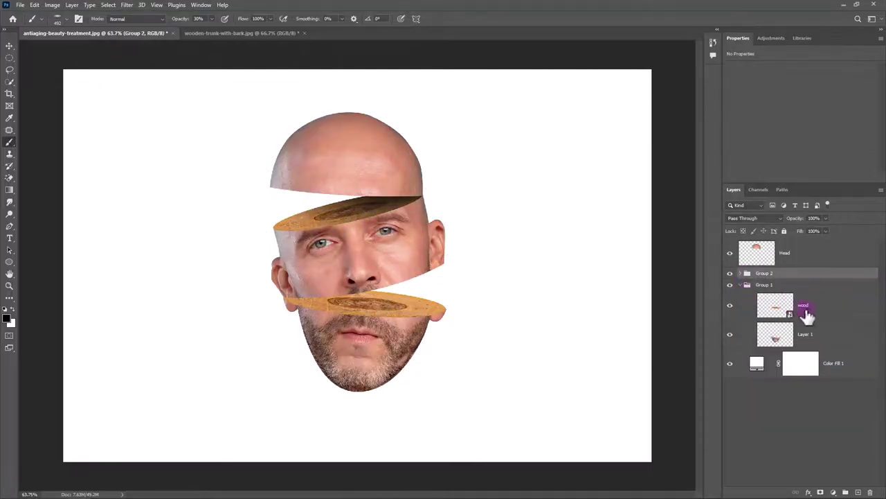
{"action": "left_click", "coordinate": [807, 309]}
{"action": "left_click", "coordinate": [857, 491]}
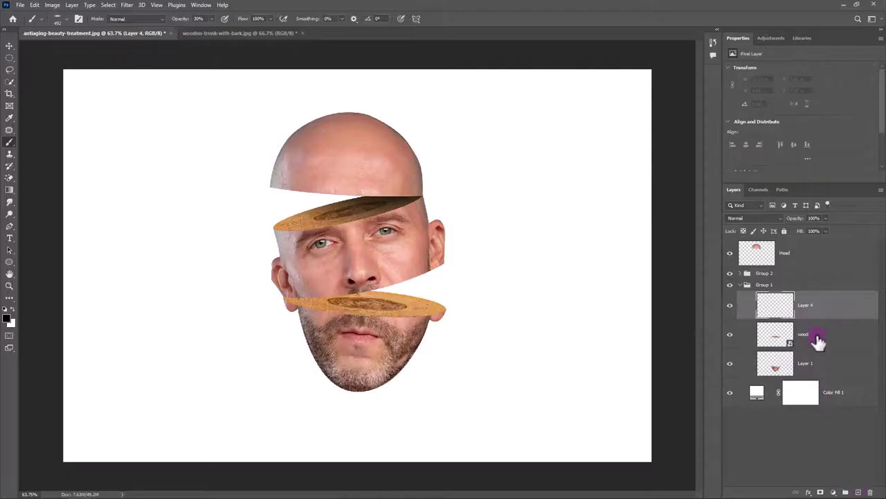
{"action": "right_click", "coordinate": [819, 320]}
{"action": "left_click", "coordinate": [744, 285]}
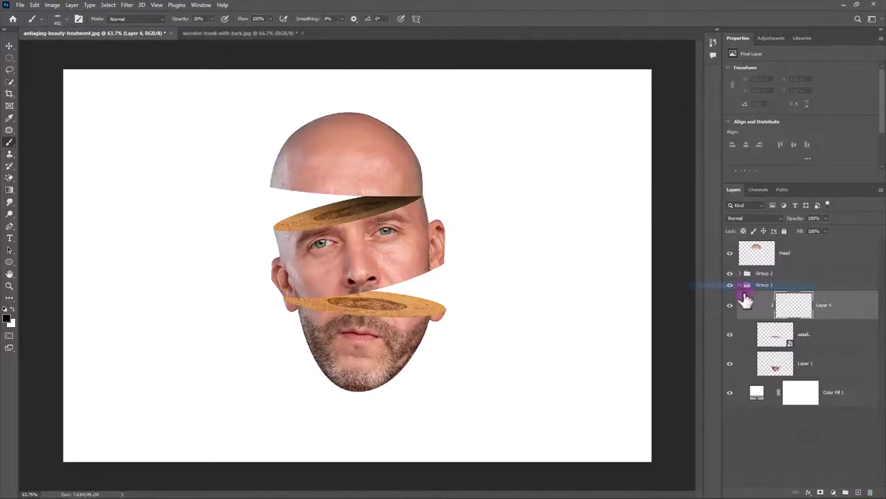
{"action": "mouse_move", "coordinate": [311, 298]}
{"action": "left_mouse_down"}
{"action": "mouse_move", "coordinate": [387, 285]}
{"action": "mouse_move", "coordinate": [389, 275]}
{"action": "mouse_move", "coordinate": [635, 361]}
{"action": "left_mouse_up"}
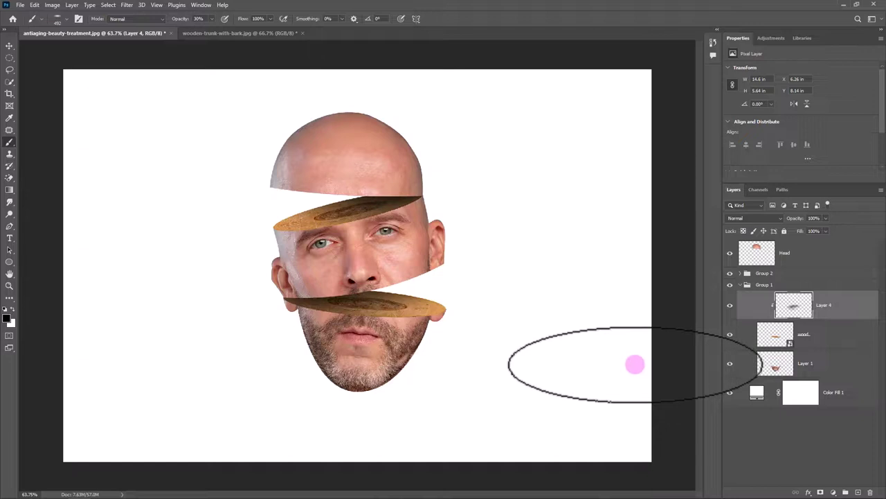
{"action": "left_click_drag", "start_coordinate": [635, 362], "coordinate": [817, 269]}
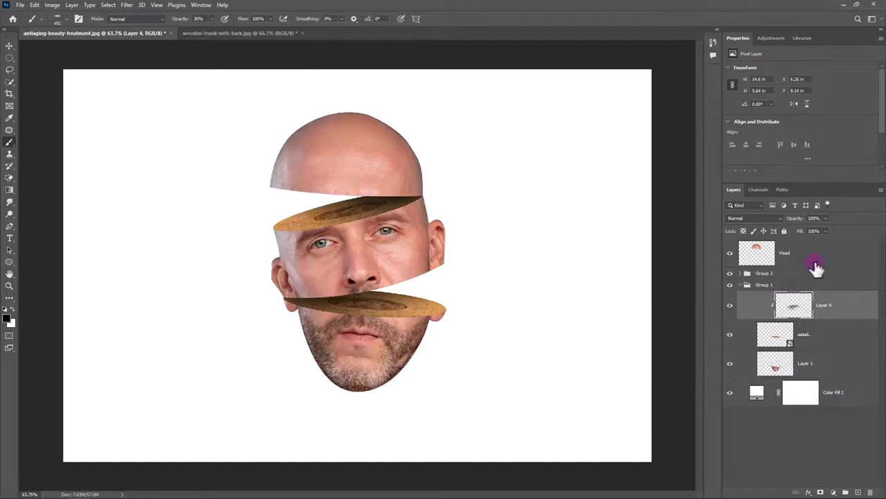
- Add a new layer named shadow just above the white Color Fill 1 background
{"action": "left_click", "coordinate": [740, 284]}
{"action": "left_click", "coordinate": [835, 305]}
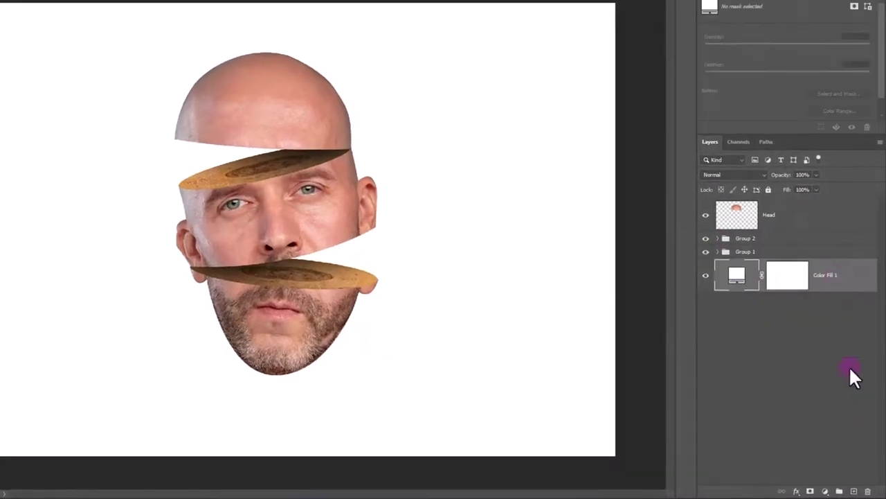
{"action": "left_click", "coordinate": [855, 492]}
{"action": "type", "text": "shadow"}
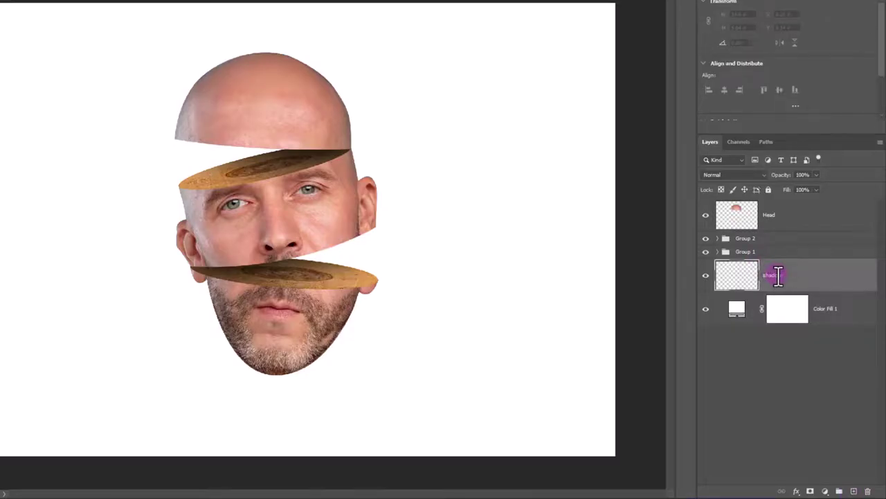
{"action": "key", "text": "Return"}
- Paint a soft grey oval shadow beneath the chin inside an elliptical selection, then deselect
{"action": "left_click_drag", "start_coordinate": [309, 415], "coordinate": [355, 336]}
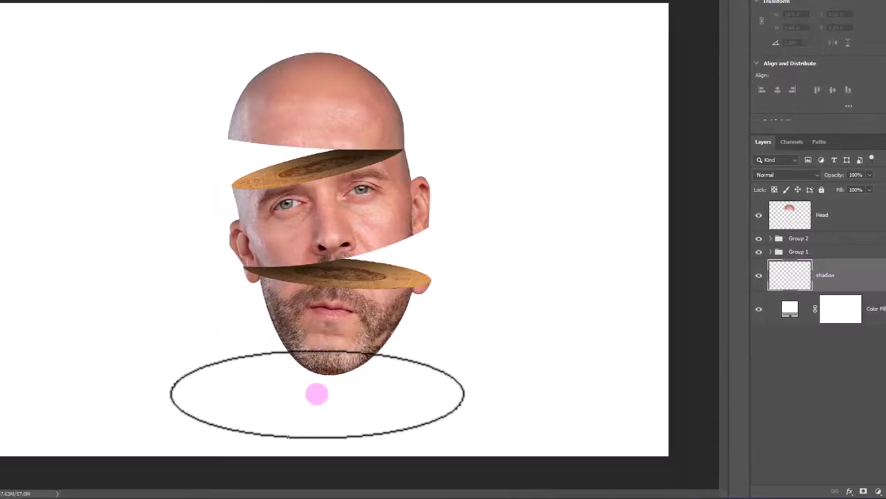
{"action": "right_click", "coordinate": [390, 350]}
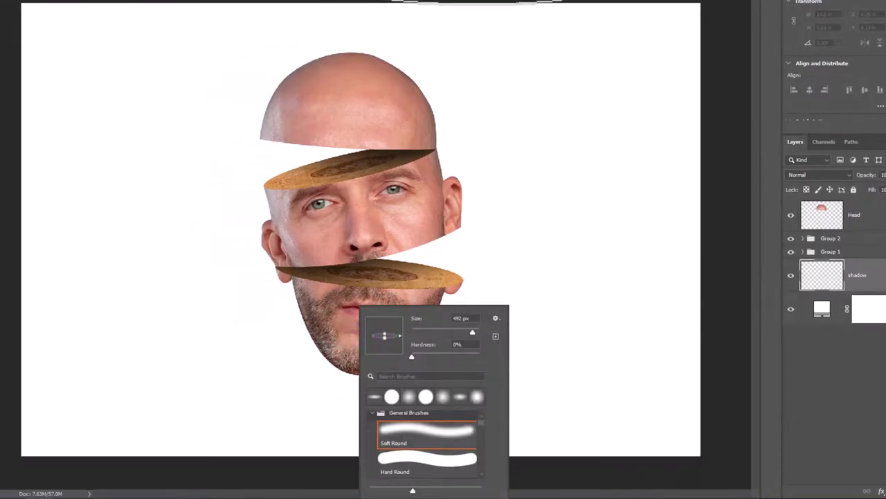
{"action": "key", "text": "Return"}
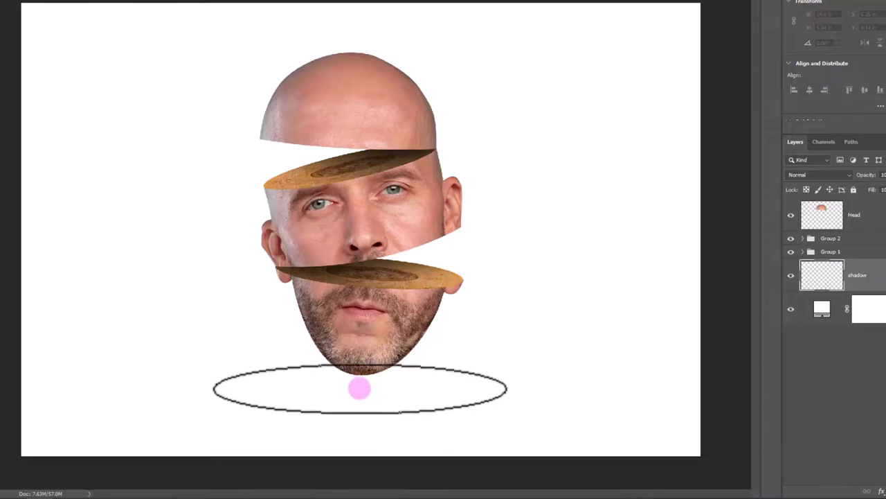
{"action": "left_click", "coordinate": [361, 389]}
{"action": "left_click", "coordinate": [361, 389]}
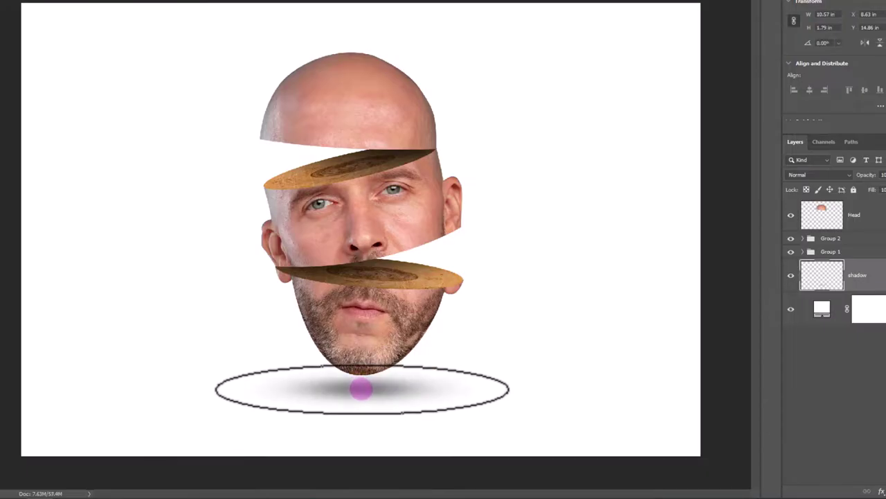
{"action": "key", "text": "ctrl+d"}
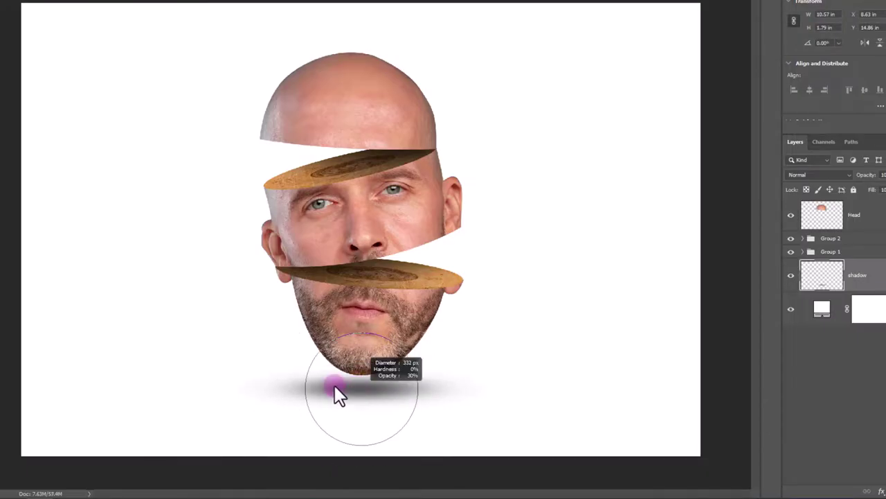
{"action": "left_click_drag", "start_coordinate": [359, 392], "coordinate": [382, 451]}
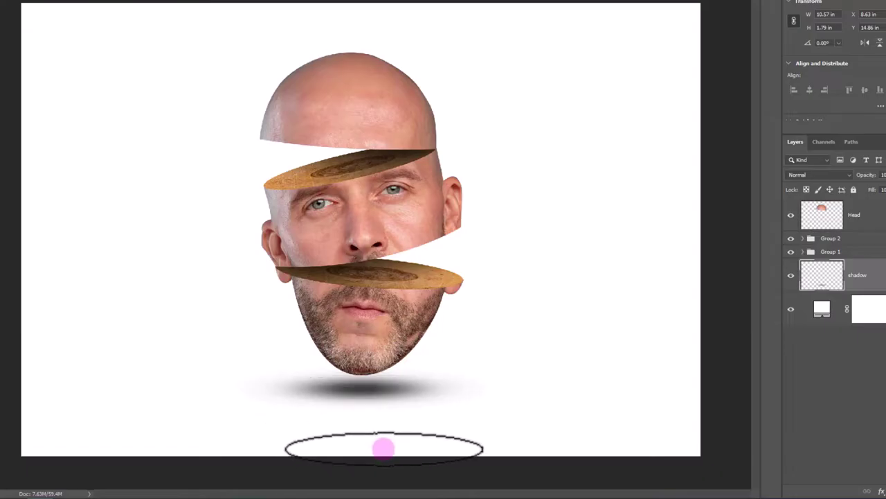
{"action": "left_click", "coordinate": [876, 272]}
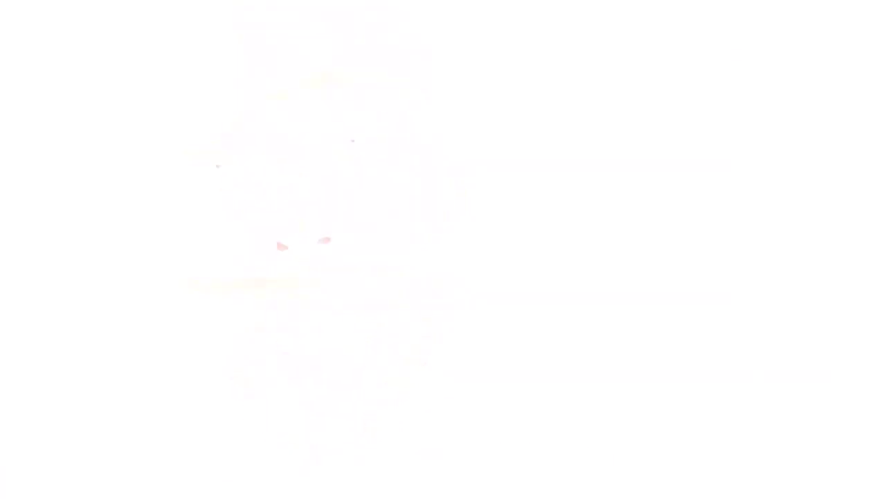